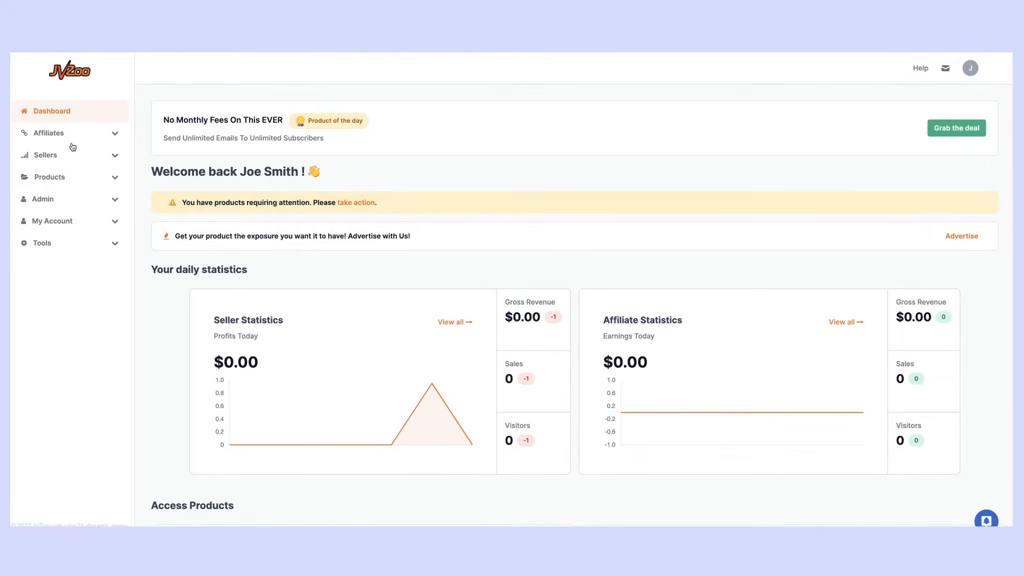
Expand the Sellers menu in the left sidebar to list the seller pages
{"action": "left_click", "coordinate": [53, 156]}
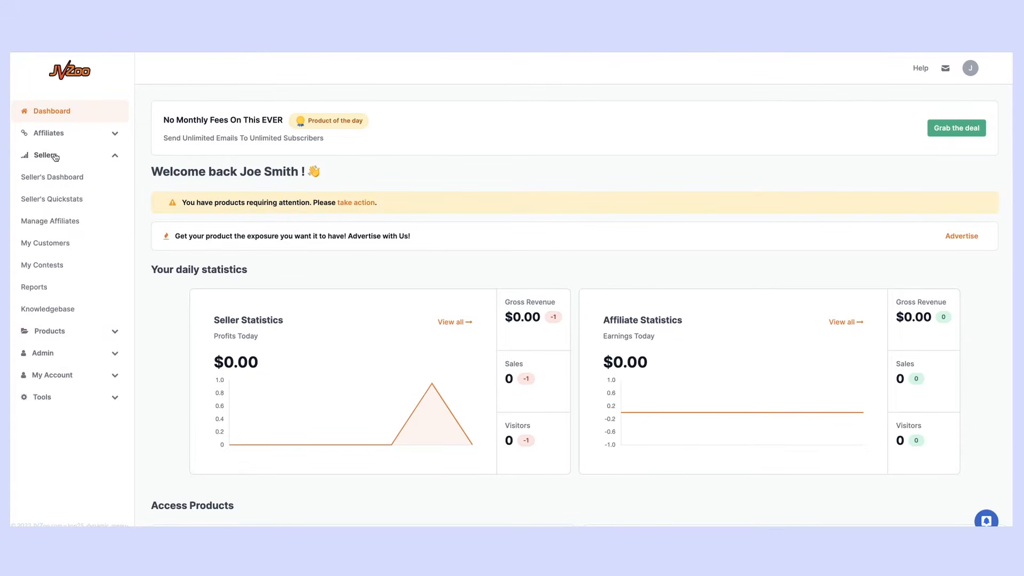
Open the Seller's Dashboard and look over its product table
{"action": "left_click", "coordinate": [57, 178]}
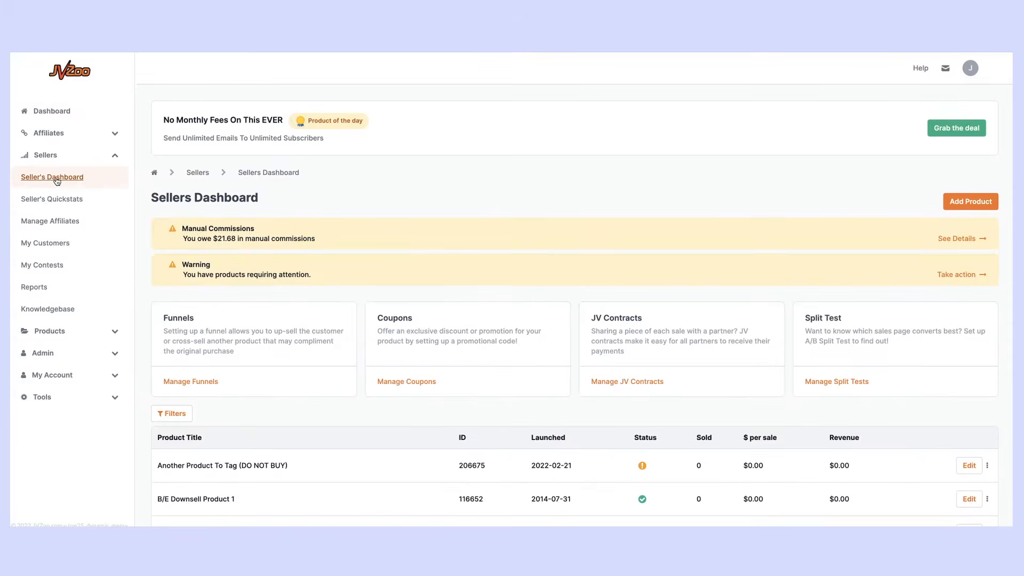
{"action": "scroll", "coordinate": [299, 441], "scroll_direction": "down", "scroll_amount": 2}
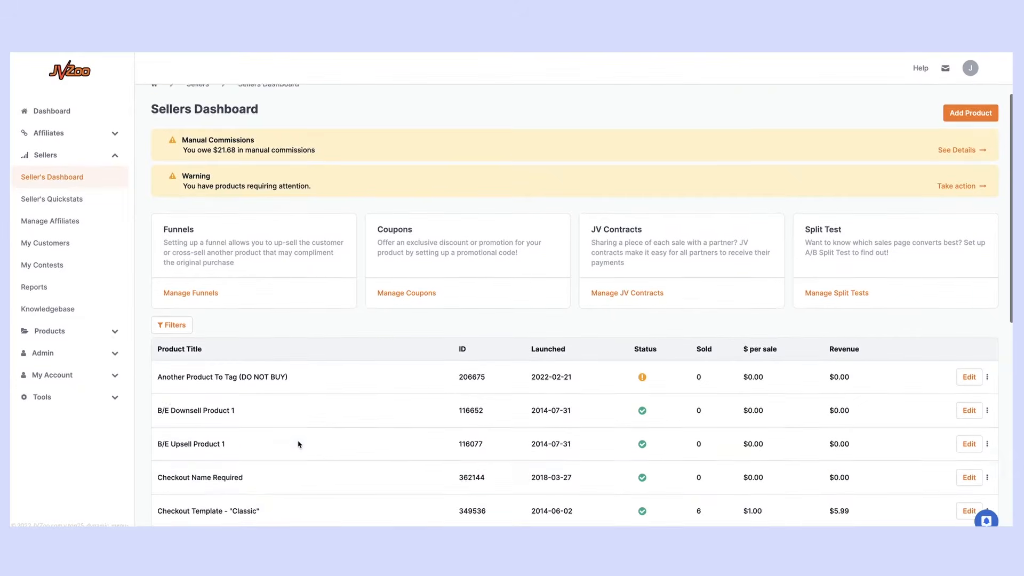
{"action": "scroll", "coordinate": [299, 442], "scroll_direction": "up", "scroll_amount": 2}
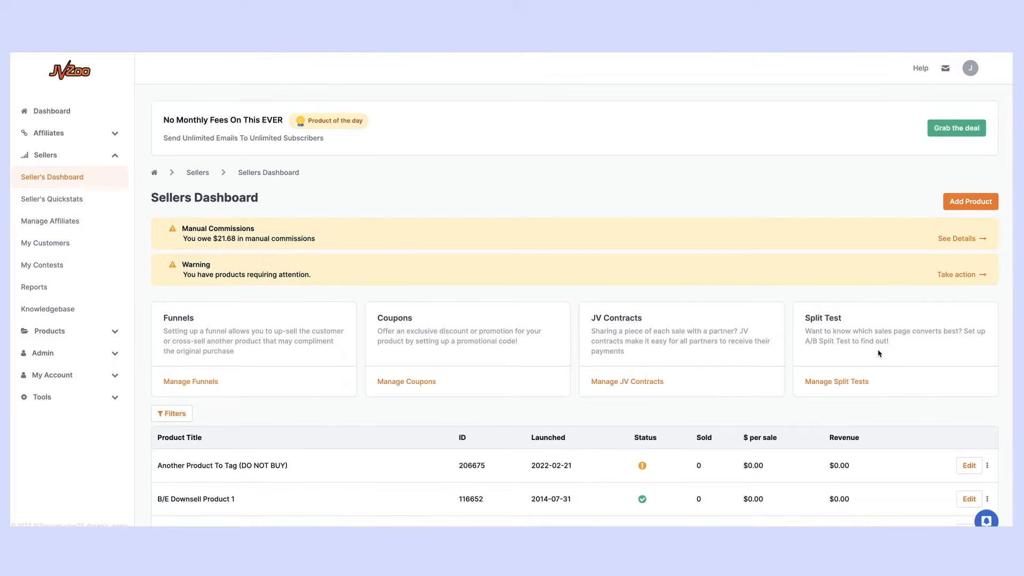
Add a new product to sell right away, opening its General Information form
{"action": "left_click", "coordinate": [969, 206]}
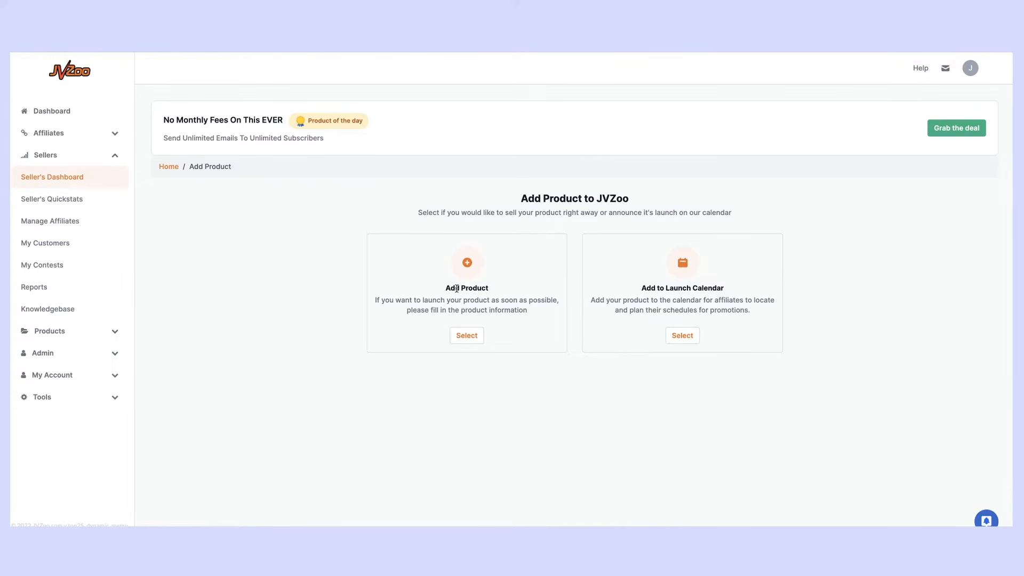
{"action": "left_click", "coordinate": [466, 335]}
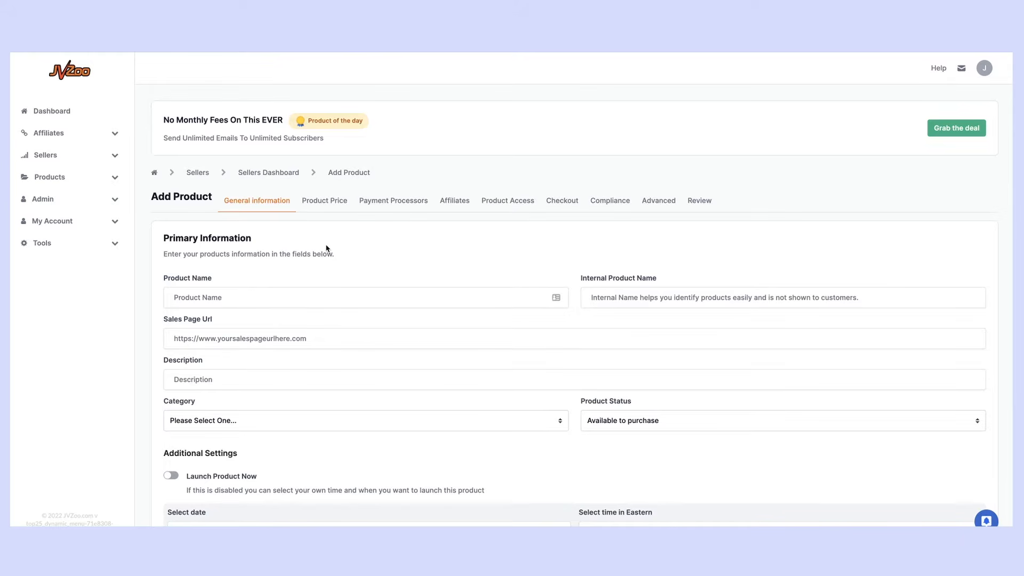
Enter product name 'My Awesome Product' and internal name 'My Awesome Product FE v2'
{"action": "scroll", "coordinate": [326, 249], "scroll_direction": "down", "scroll_amount": 1}
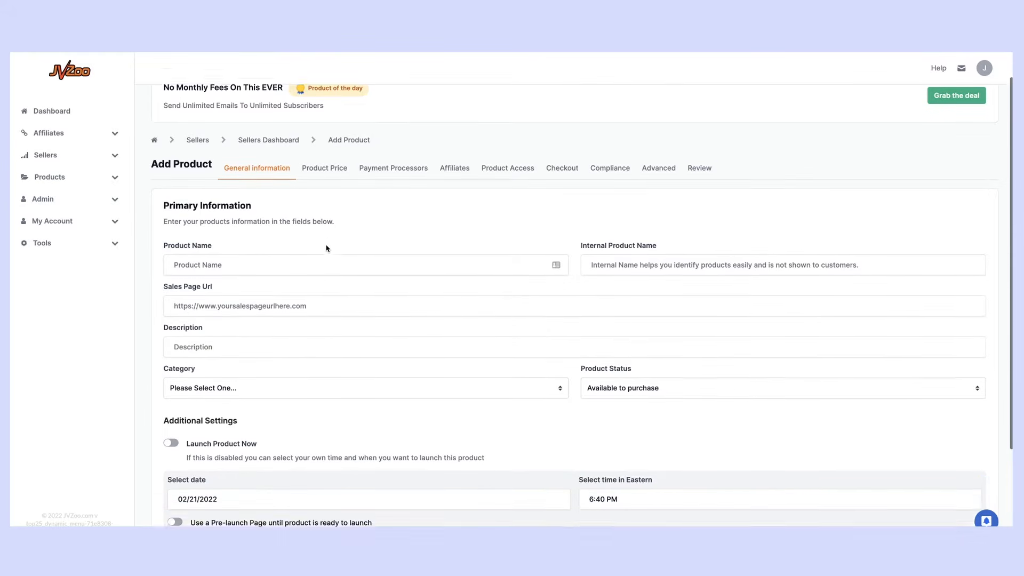
{"action": "left_click", "coordinate": [203, 248]}
{"action": "type", "text": "My Awe"}
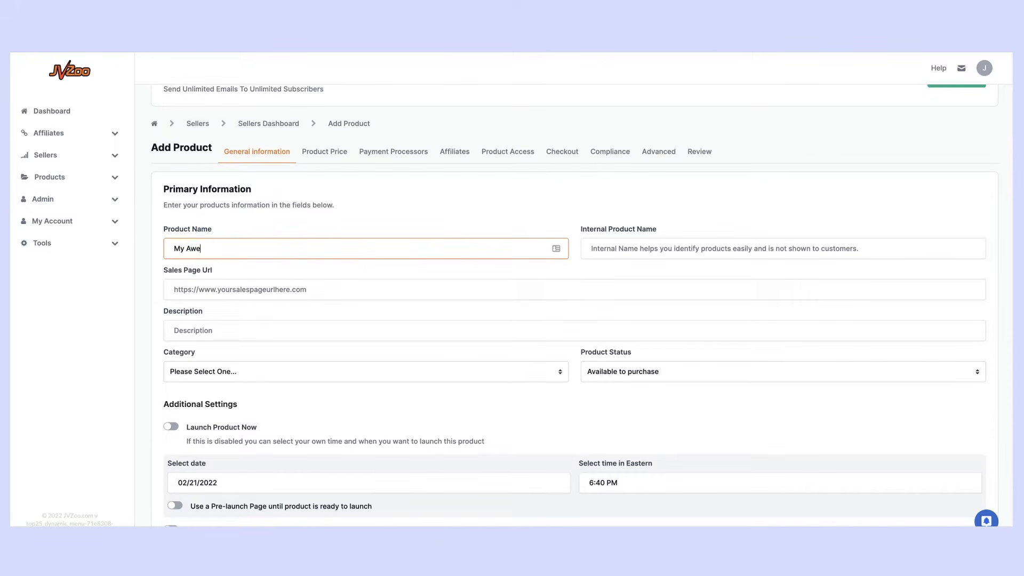
{"action": "type", "text": "some Prody"}
{"action": "type", "text": "uct"}
{"action": "left_click", "coordinate": [615, 246]}
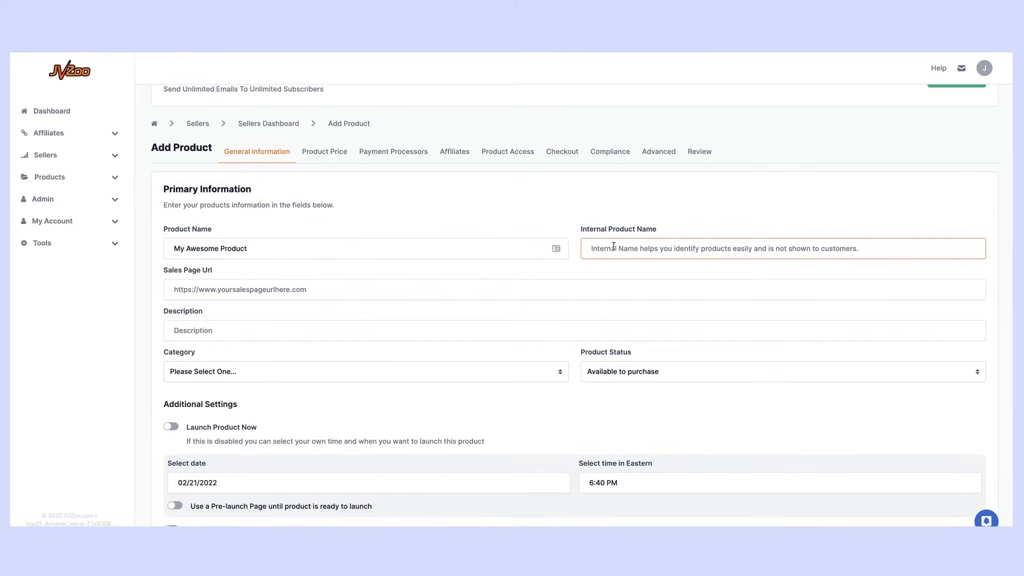
{"action": "type", "text": "My Awesome"}
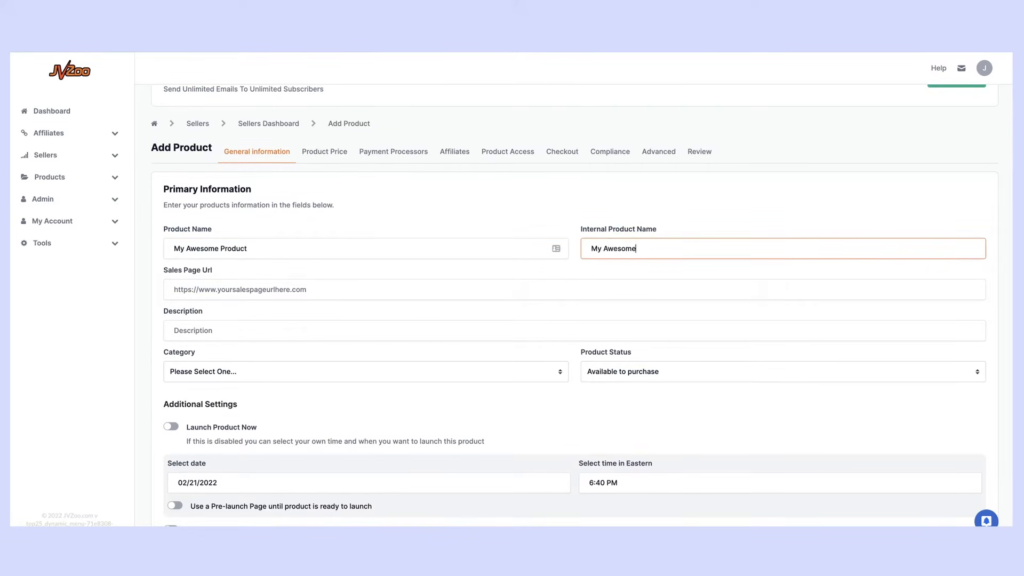
{"action": "type", "text": " Product FE"}
{"action": "type", "text": "v2"}
{"action": "left_click", "coordinate": [533, 53]}
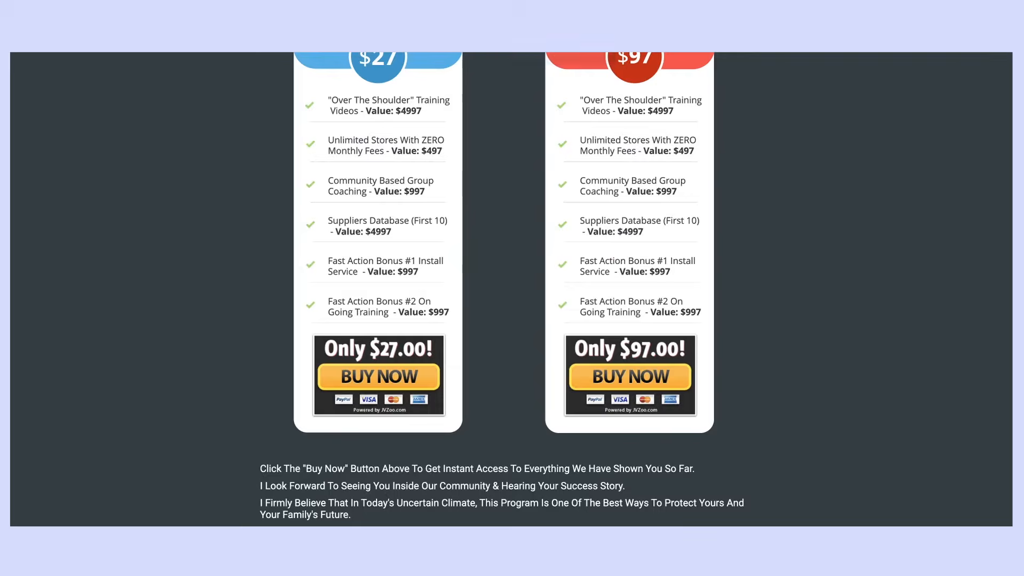
{"action": "scroll", "coordinate": [176, 142], "scroll_direction": "up", "scroll_amount": 15}
{"action": "scroll", "coordinate": [176, 142], "scroll_direction": "up", "scroll_amount": 15}
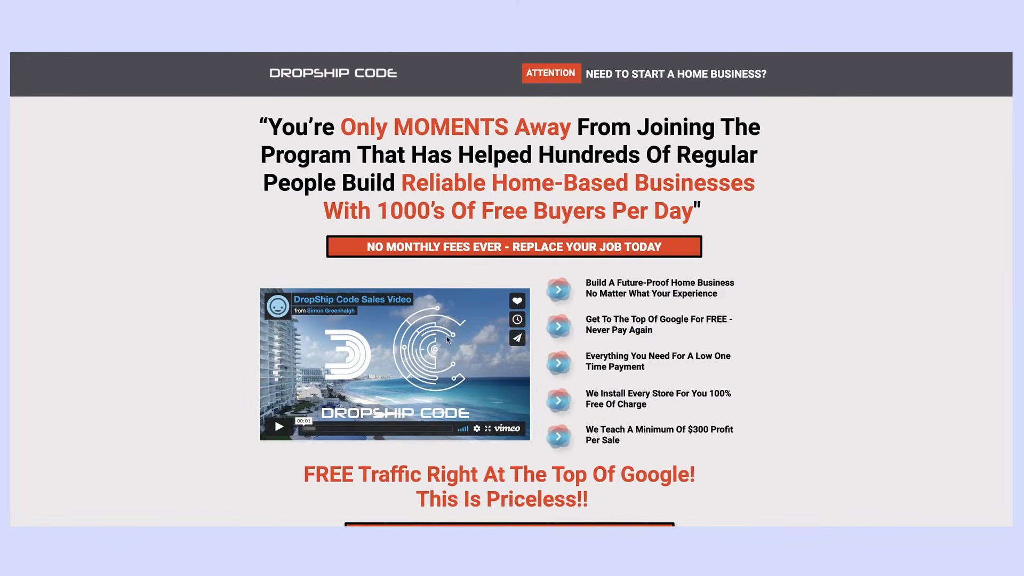
{"action": "scroll", "coordinate": [449, 343], "scroll_direction": "down", "scroll_amount": 20}
{"action": "scroll", "coordinate": [448, 343], "scroll_direction": "up", "scroll_amount": 10}
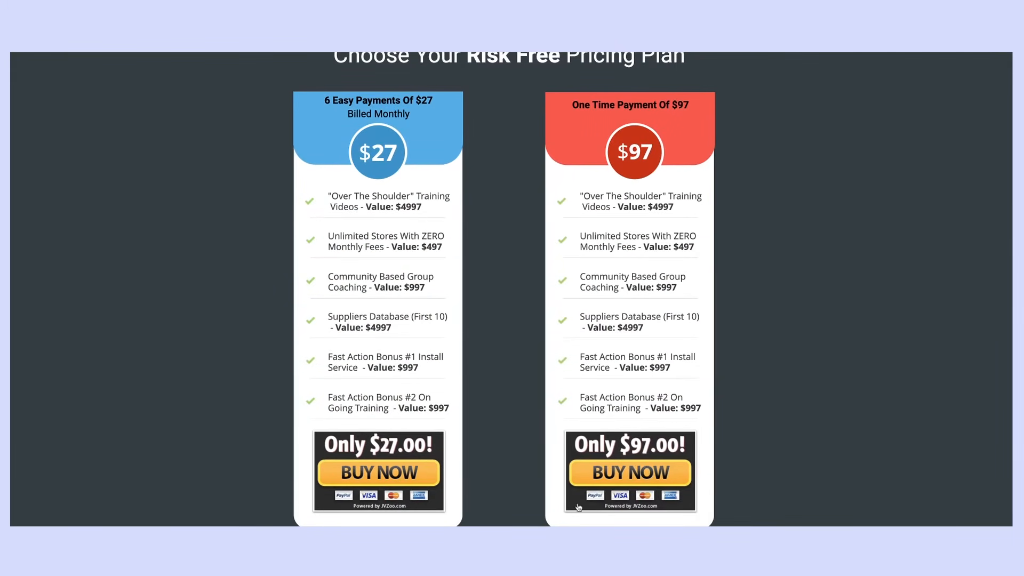
{"action": "scroll", "coordinate": [702, 485], "scroll_direction": "down", "scroll_amount": 2}
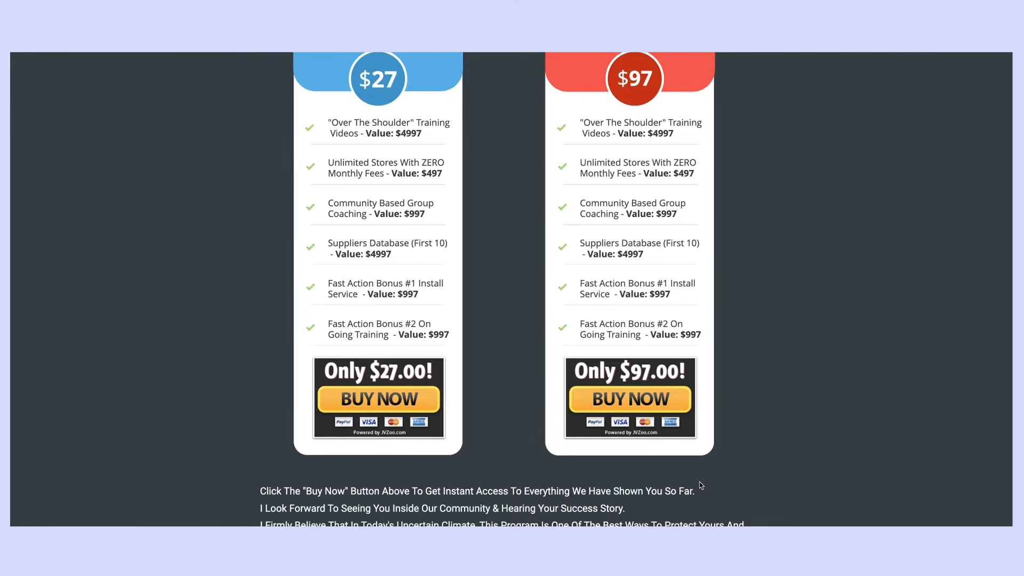
{"action": "scroll", "coordinate": [698, 457], "scroll_direction": "up", "scroll_amount": 1}
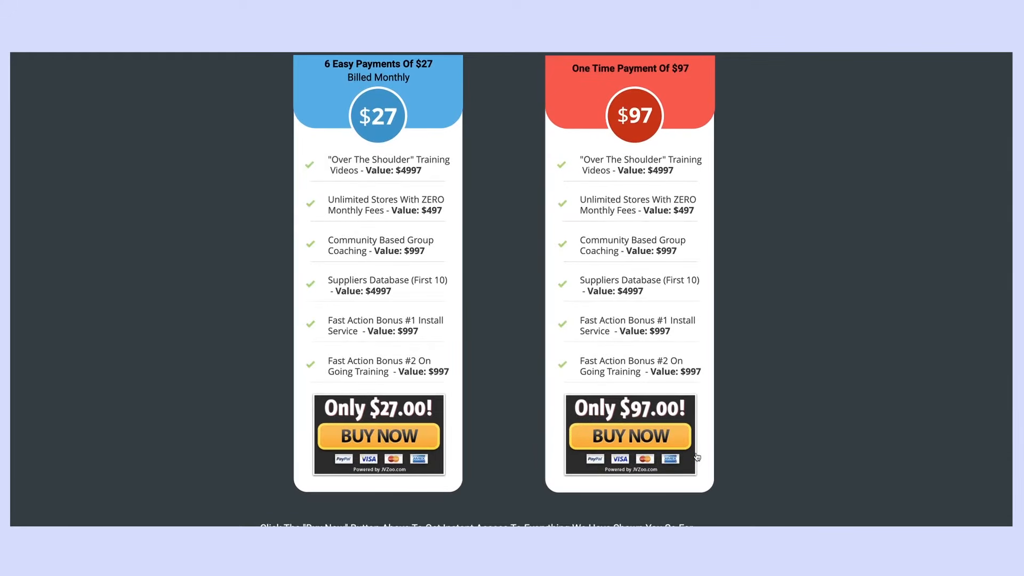
{"action": "scroll", "coordinate": [629, 473], "scroll_direction": "up", "scroll_amount": 6}
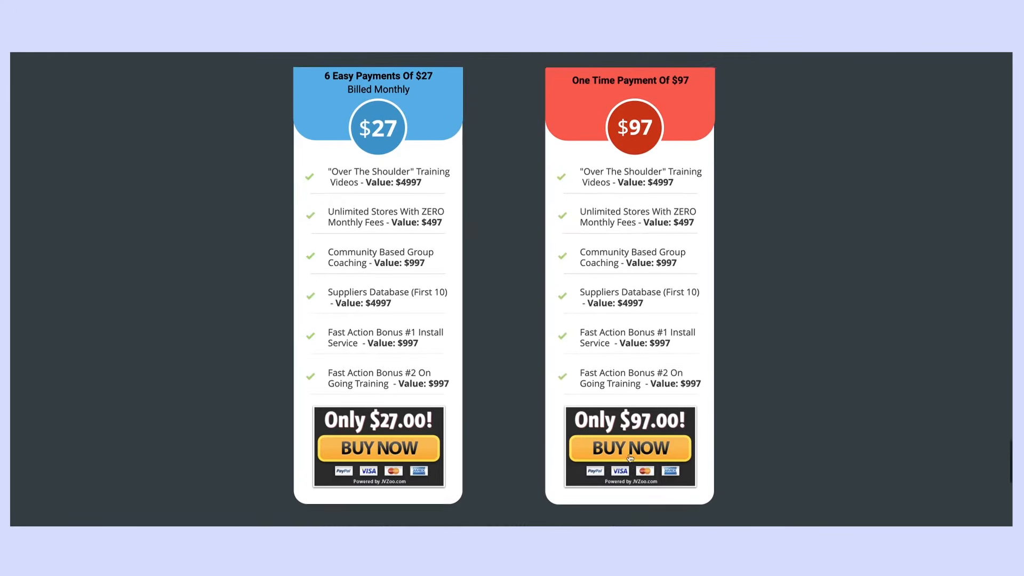
{"action": "scroll", "coordinate": [629, 455], "scroll_direction": "down", "scroll_amount": 8}
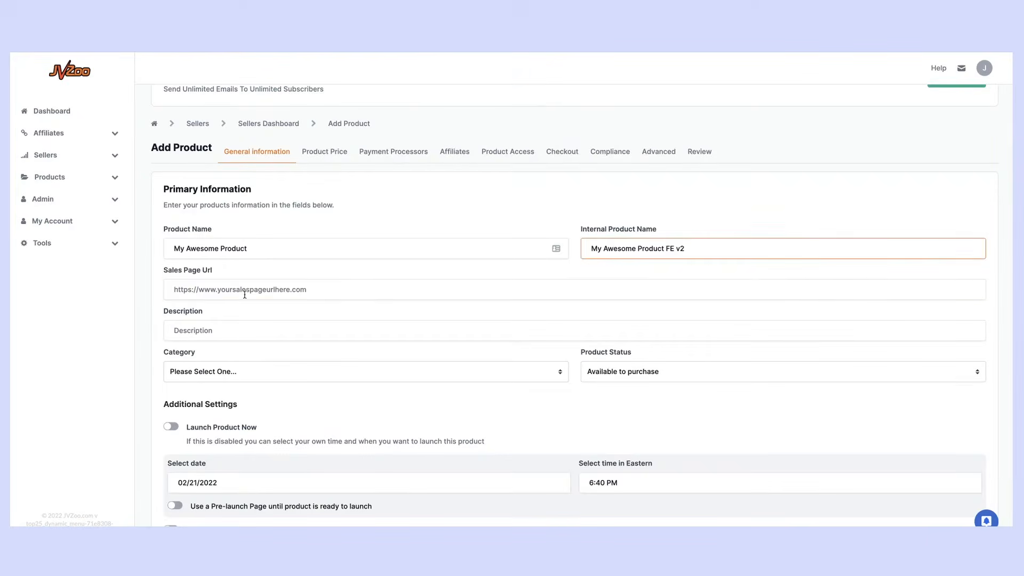
{"action": "left_click", "coordinate": [245, 295]}
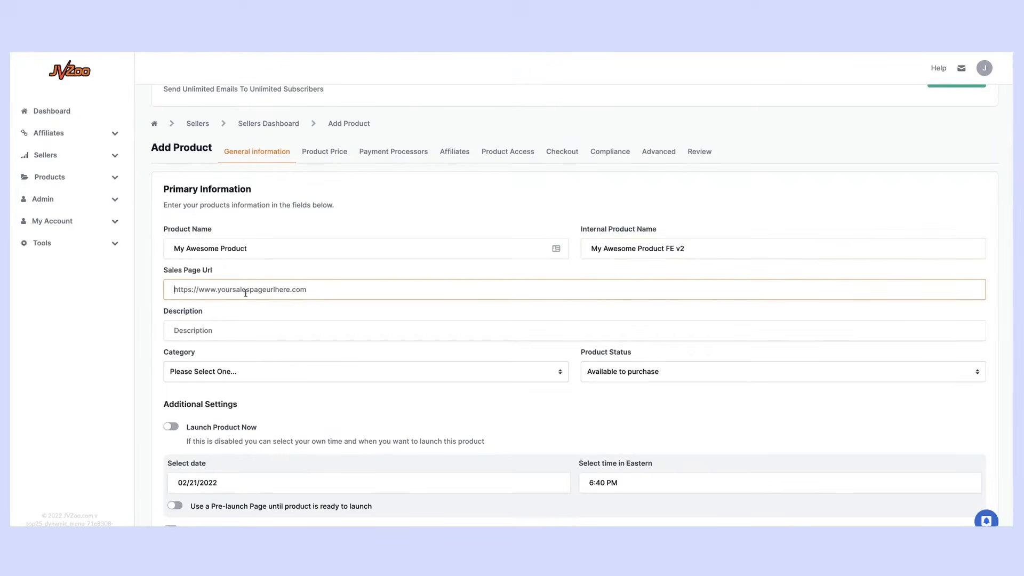
{"action": "type", "text": "https://codeprograms.convertri.com/dsc-ba"}
{"action": "left_click", "coordinate": [256, 329]}
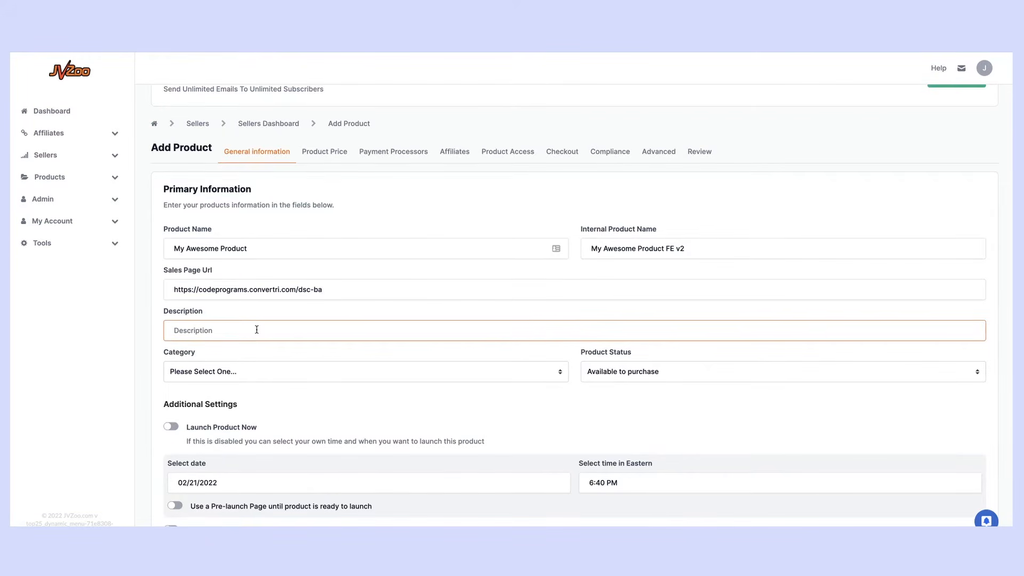
{"action": "type", "text": "My Awesome Prouct"}
{"action": "key", "text": "BackSpace"}
{"action": "key", "text": "BackSpace"}
{"action": "key", "text": "BackSpace"}
{"action": "key", "text": "BackSpace"}
{"action": "type", "text": "duct Does XYZ"}
{"action": "scroll", "coordinate": [242, 365], "scroll_direction": "down", "scroll_amount": 1}
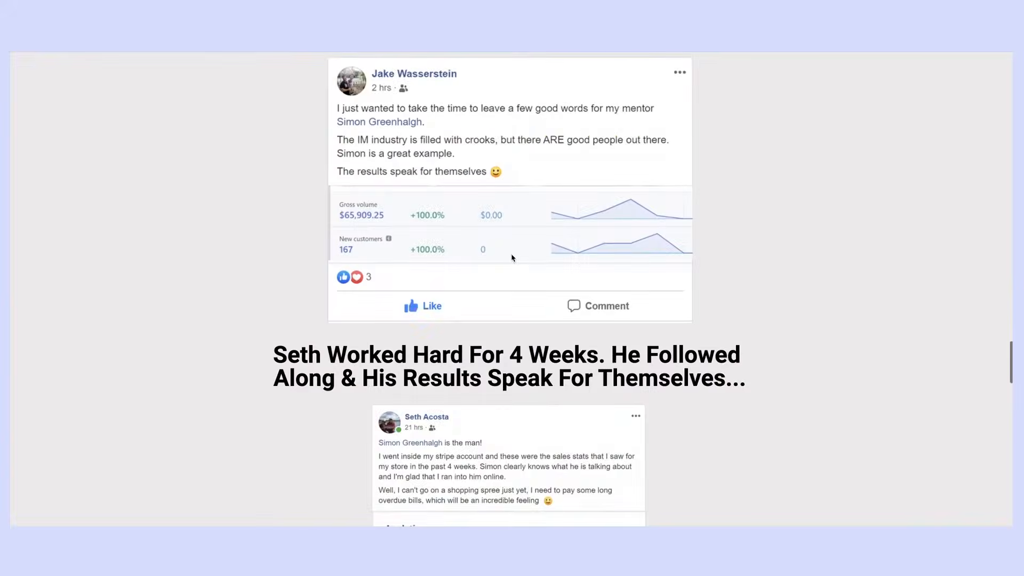
{"action": "scroll", "coordinate": [513, 258], "scroll_direction": "up", "scroll_amount": 2}
{"action": "scroll", "coordinate": [512, 259], "scroll_direction": "up", "scroll_amount": 15}
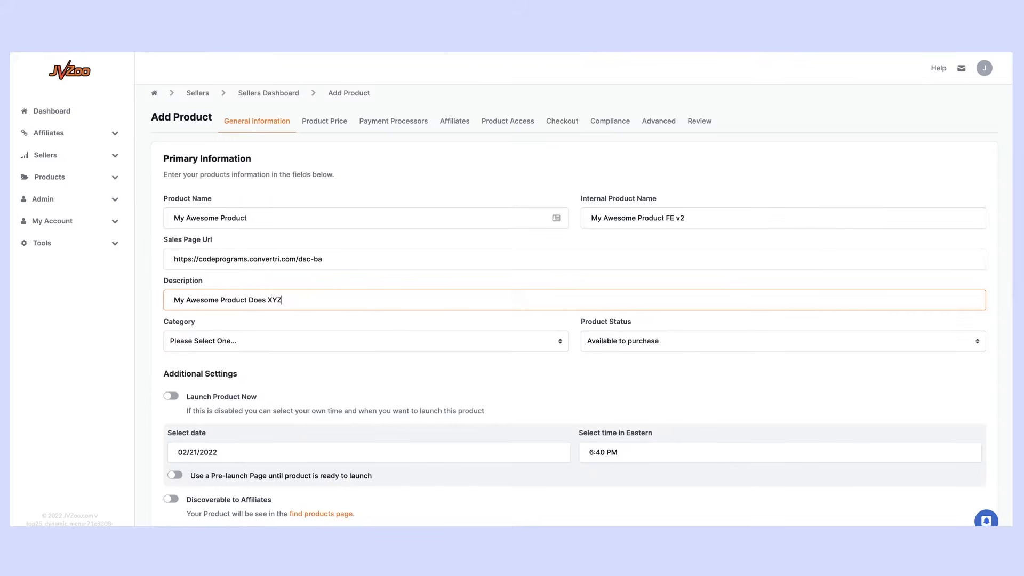
Choose category Internet Marketing / E-Commerce > General, leaving status 'Available to purchase'
{"action": "left_click", "coordinate": [300, 346]}
{"action": "scroll", "coordinate": [314, 404], "scroll_direction": "down", "scroll_amount": 5}
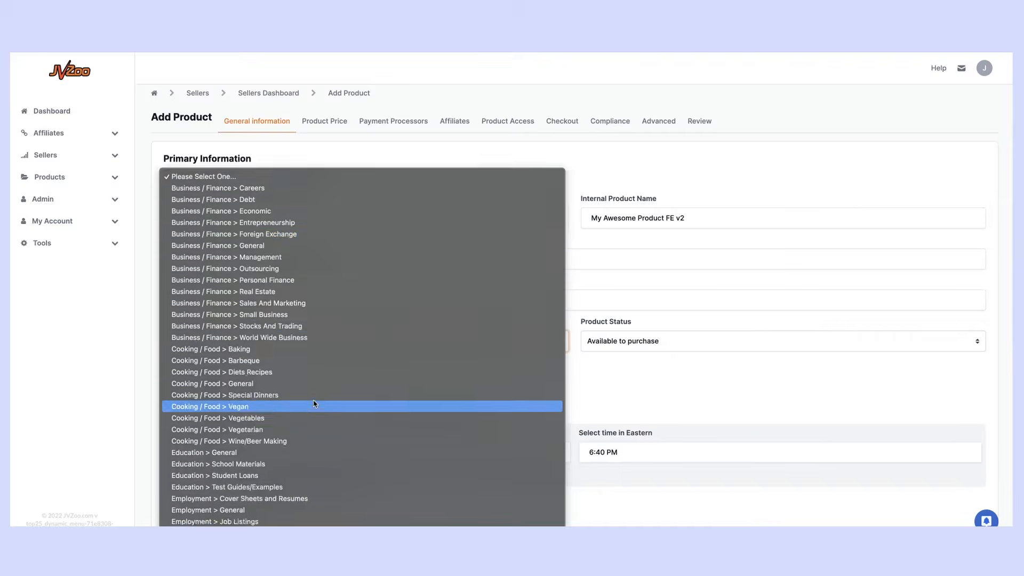
{"action": "scroll", "coordinate": [315, 404], "scroll_direction": "down", "scroll_amount": 10}
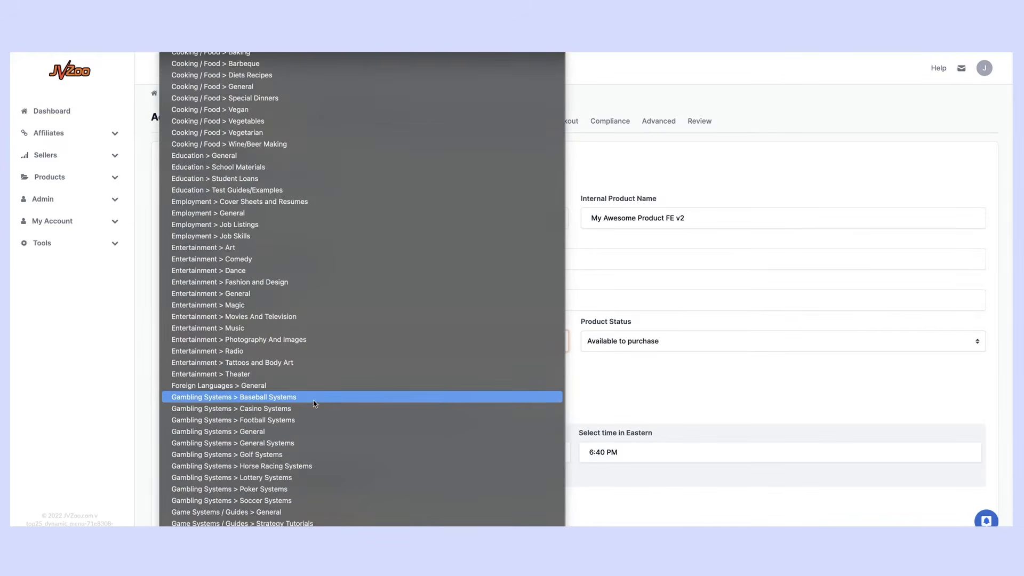
{"action": "scroll", "coordinate": [315, 404], "scroll_direction": "down", "scroll_amount": 6}
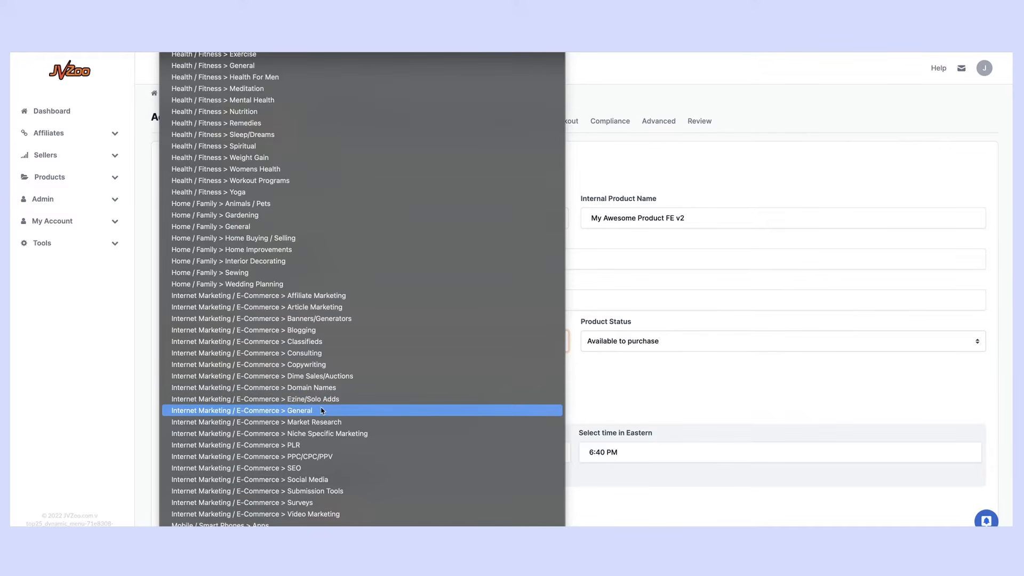
{"action": "scroll", "coordinate": [330, 408], "scroll_direction": "down", "scroll_amount": 2}
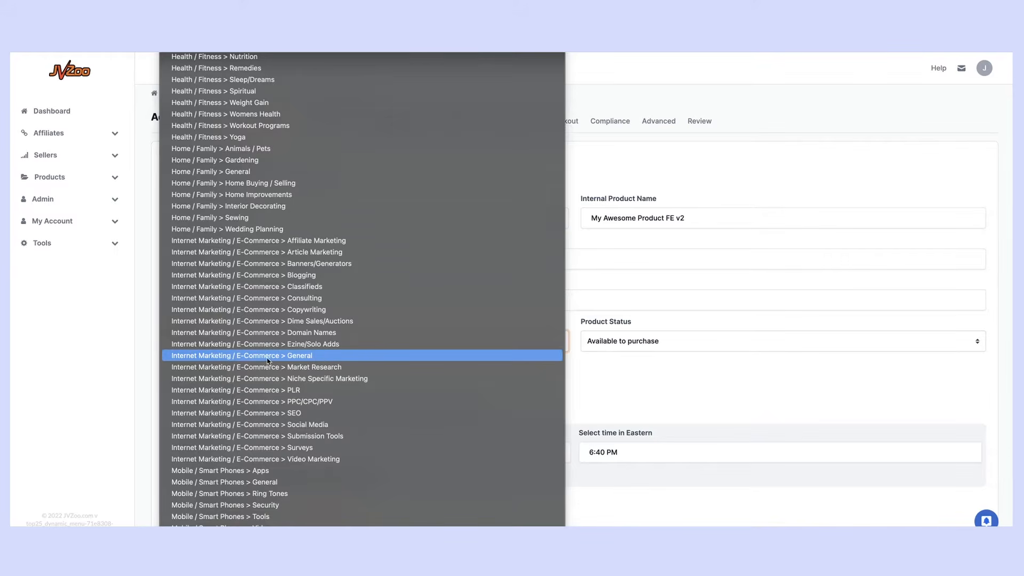
{"action": "left_click", "coordinate": [301, 358]}
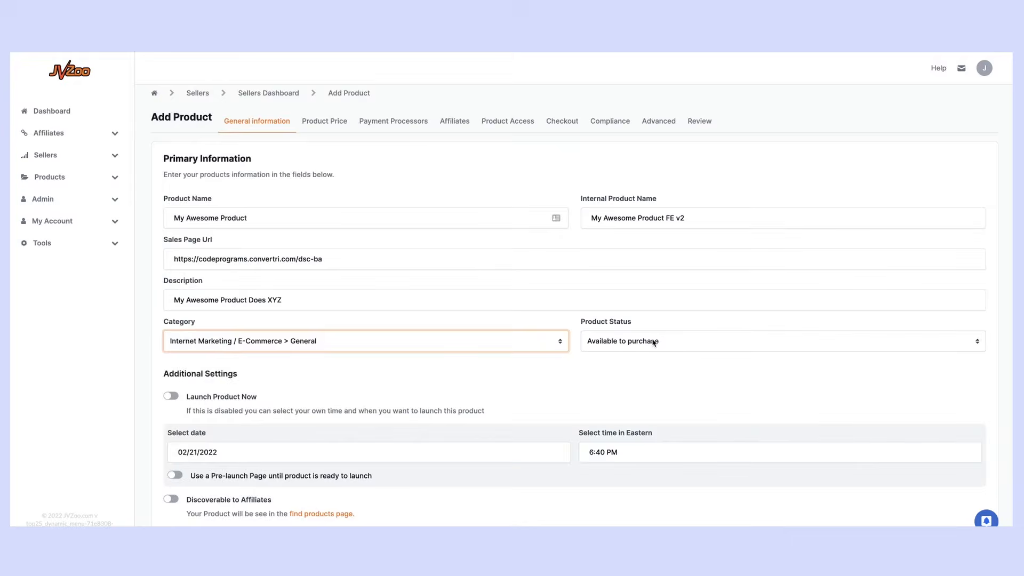
{"action": "left_click", "coordinate": [654, 343]}
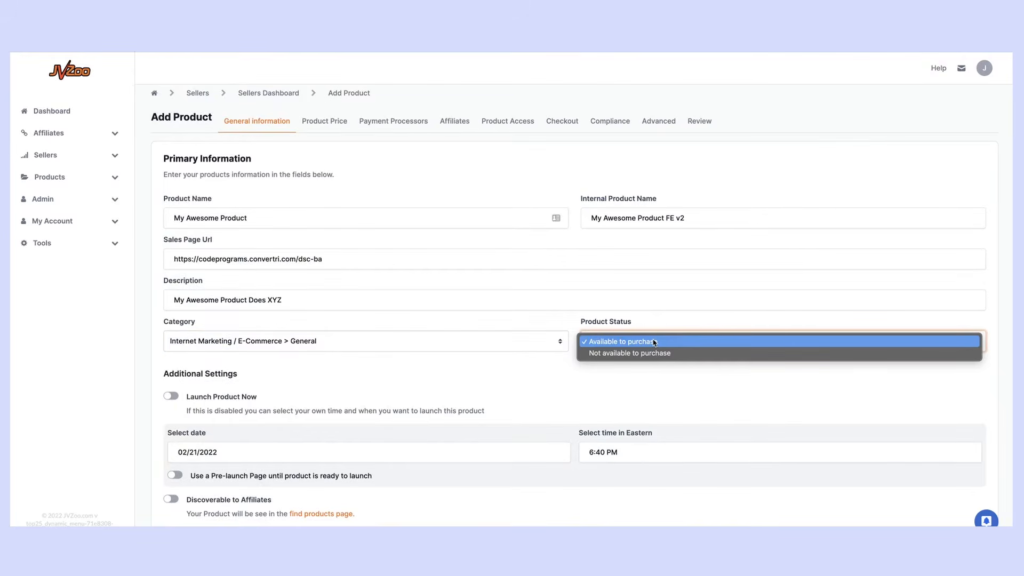
{"action": "left_click", "coordinate": [662, 384]}
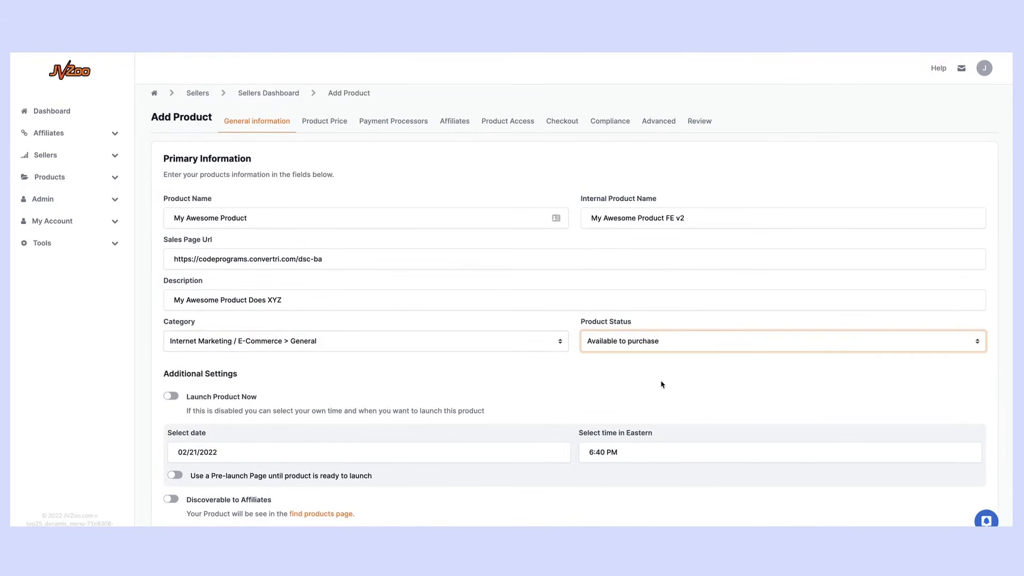
Set the launch date to 02/25/2022 and the Eastern launch time to 11:00 AM
{"action": "scroll", "coordinate": [653, 368], "scroll_direction": "down", "scroll_amount": 2}
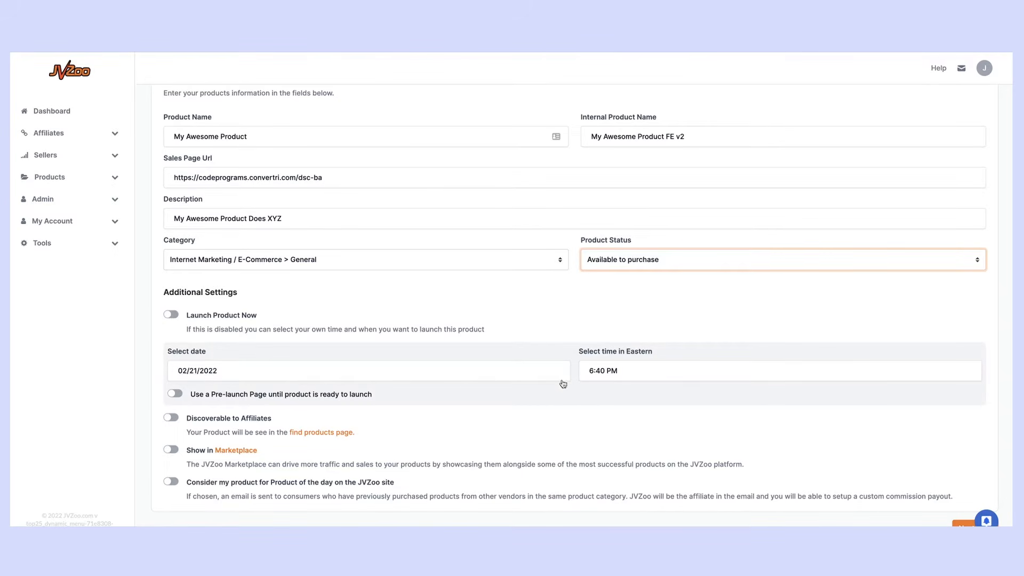
{"action": "left_click", "coordinate": [260, 379]}
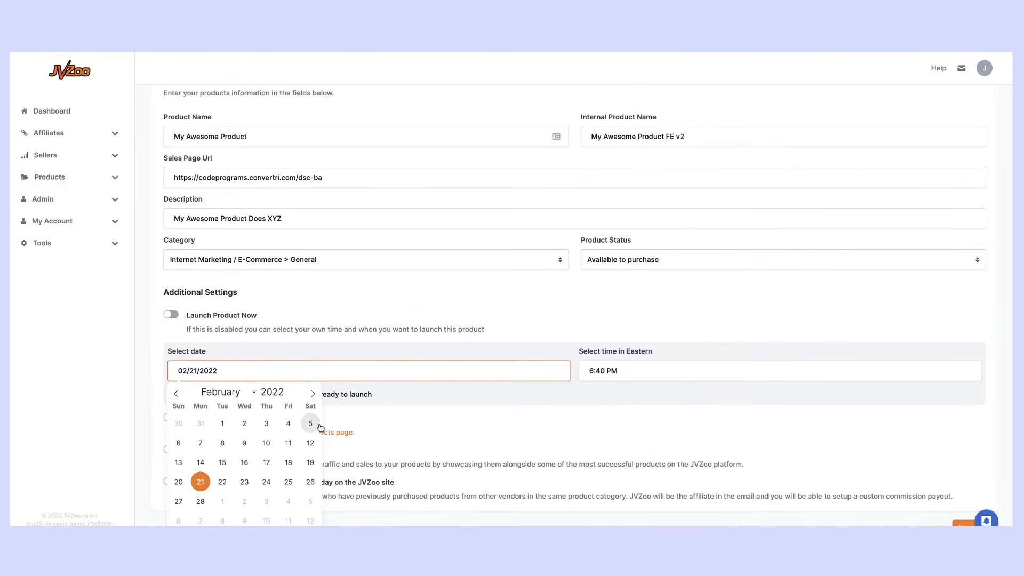
{"action": "left_click", "coordinate": [289, 482]}
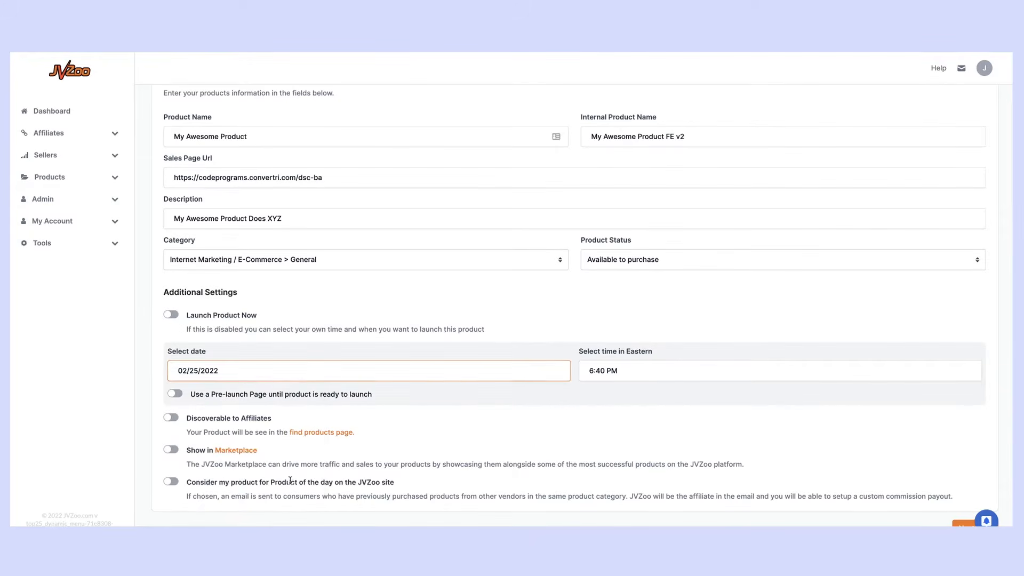
{"action": "left_click", "coordinate": [603, 372]}
{"action": "type", "text": "11"}
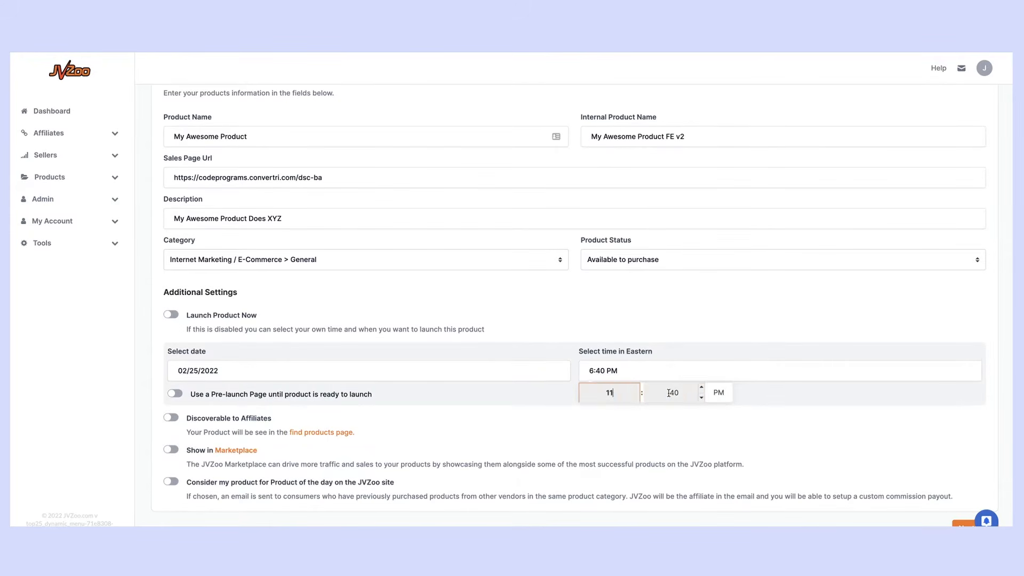
{"action": "type", "text": "00"}
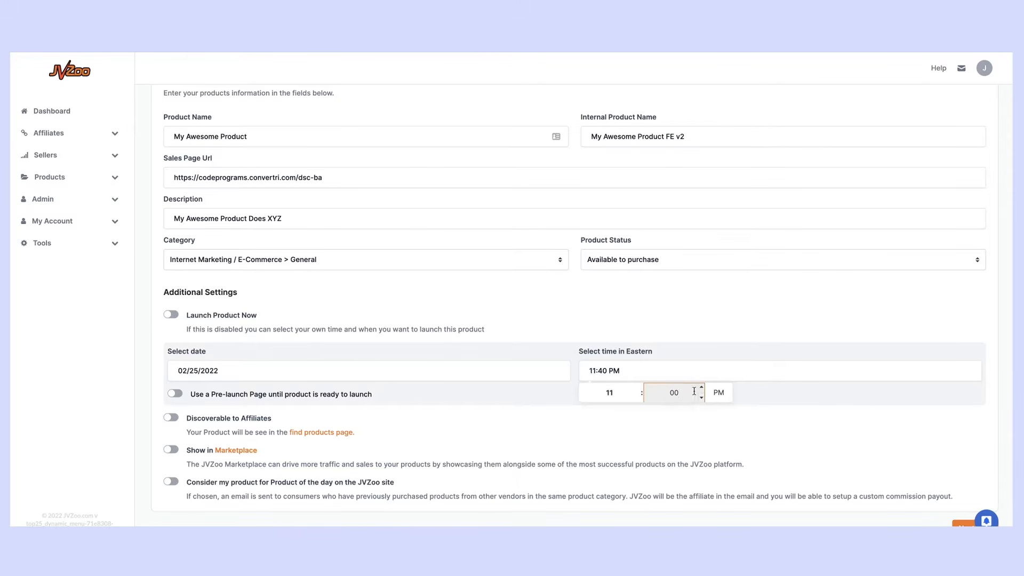
{"action": "left_click", "coordinate": [718, 392]}
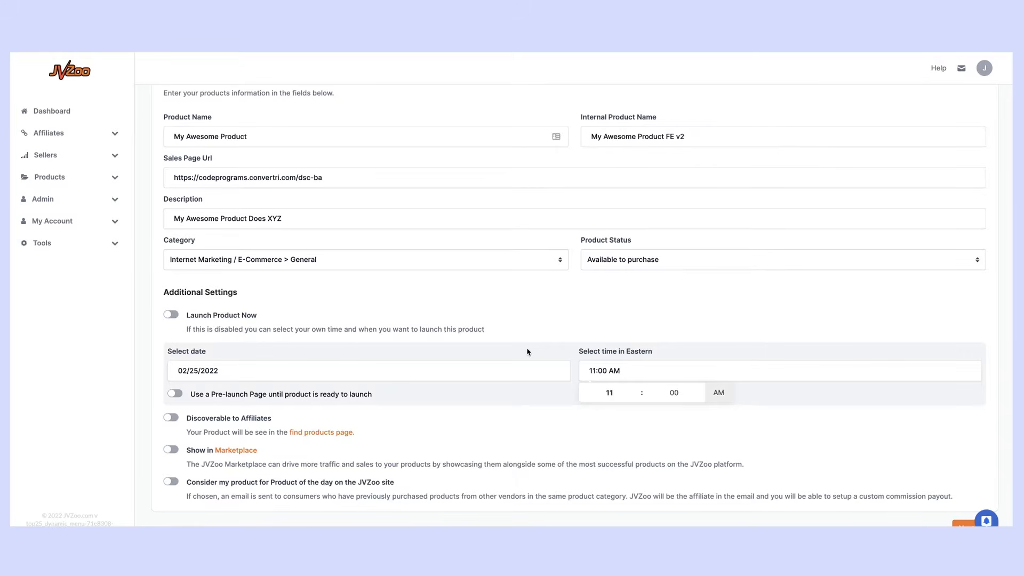
{"action": "scroll", "coordinate": [284, 355], "scroll_direction": "down", "scroll_amount": 1}
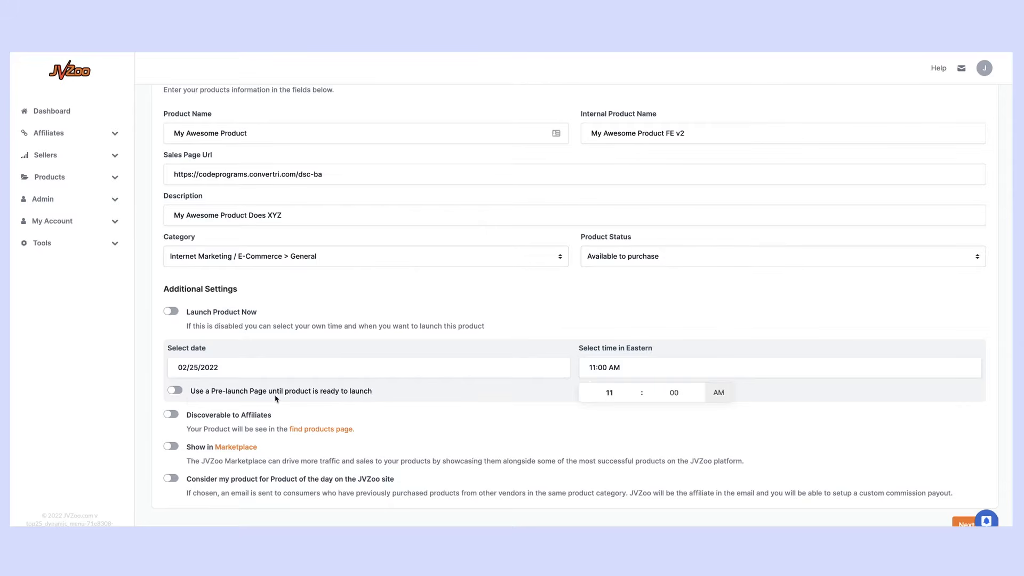
{"action": "left_click", "coordinate": [175, 391]}
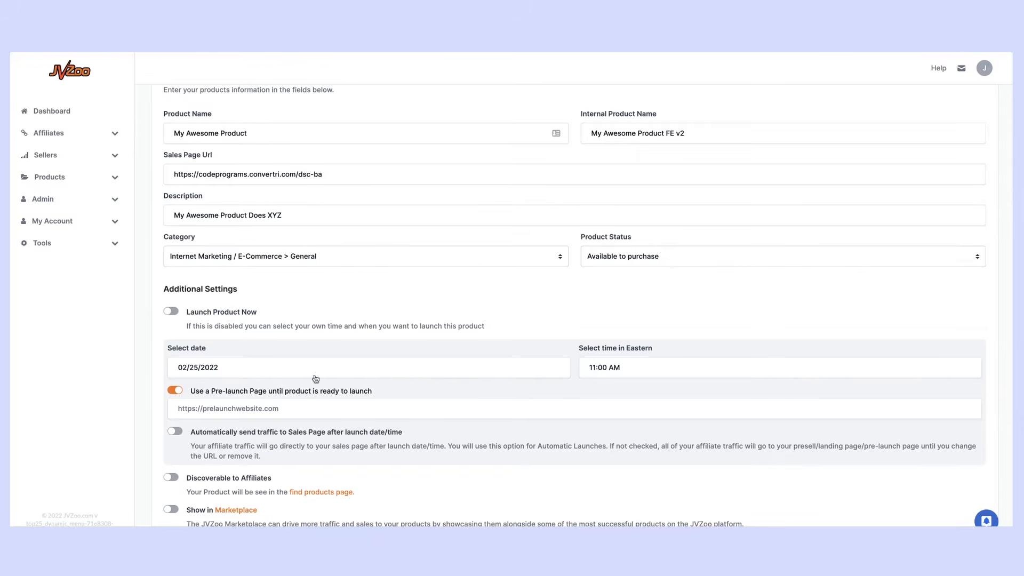
{"action": "left_click", "coordinate": [176, 391]}
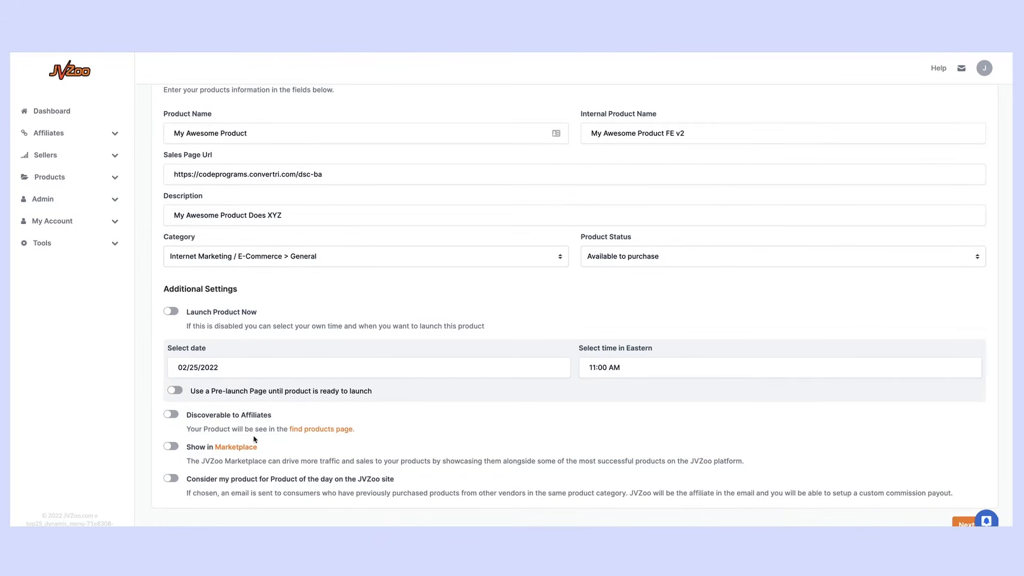
Switch on Discoverable to Affiliates, Show in Marketplace and Product of the day
{"action": "left_click", "coordinate": [170, 417]}
{"action": "left_click", "coordinate": [171, 447]}
{"action": "scroll", "coordinate": [293, 457], "scroll_direction": "up", "scroll_amount": 3}
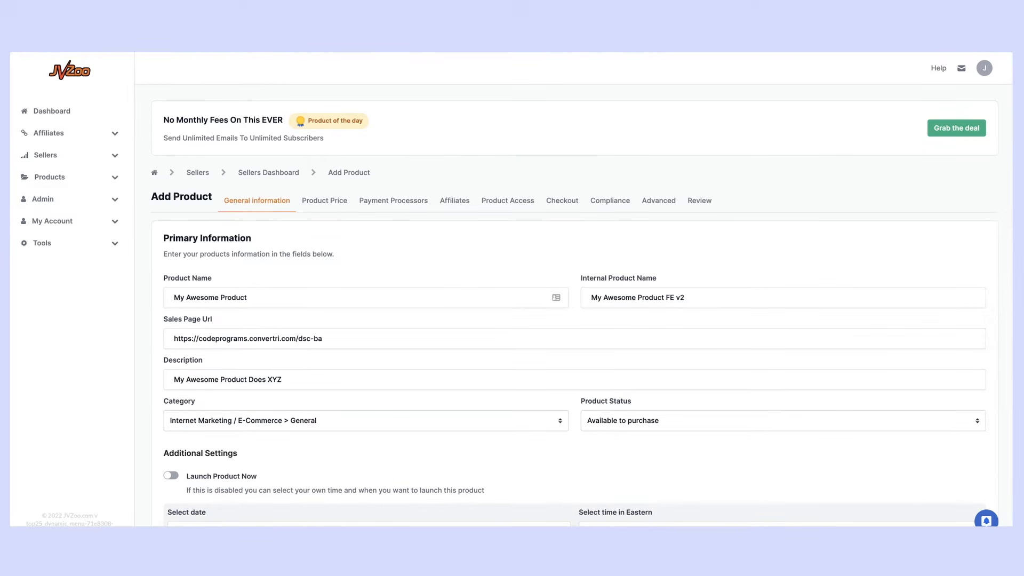
{"action": "scroll", "coordinate": [636, 281], "scroll_direction": "down", "scroll_amount": 3}
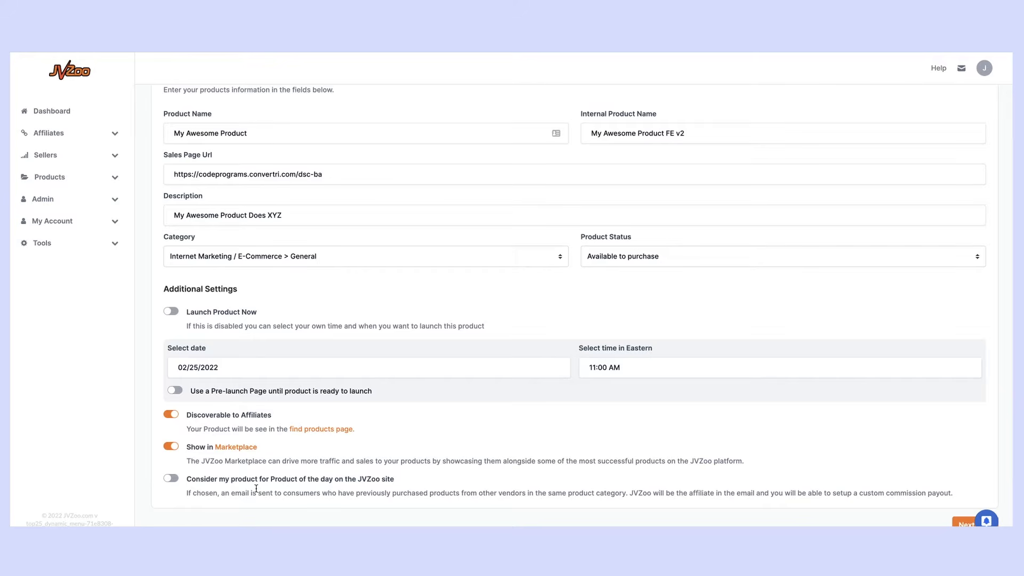
{"action": "left_click", "coordinate": [171, 480]}
Enter 50 as the Custom JVZoo Commission Payout Percentage
{"action": "scroll", "coordinate": [192, 483], "scroll_direction": "down", "scroll_amount": 2}
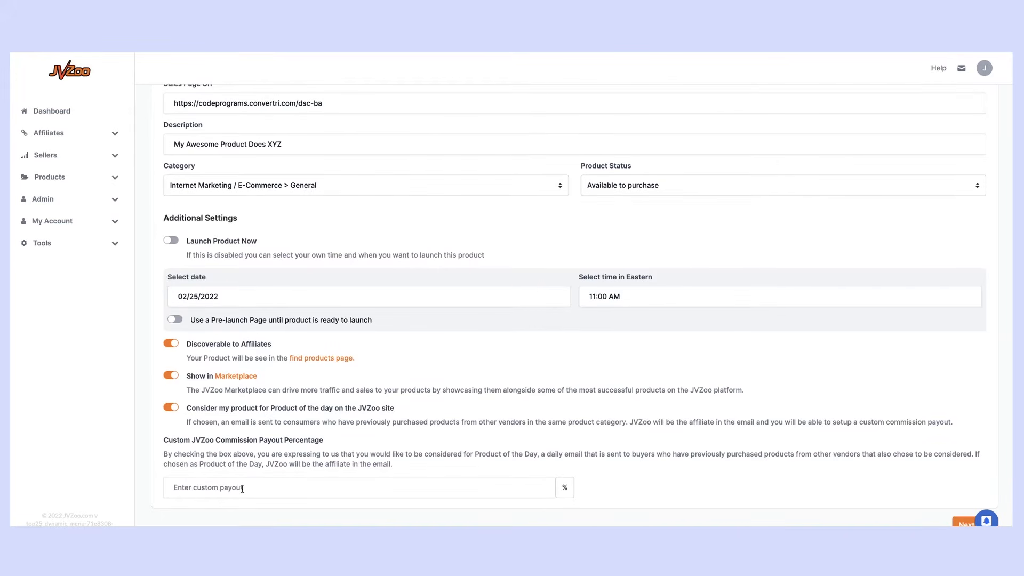
{"action": "left_click", "coordinate": [242, 488]}
{"action": "type", "text": "50"}
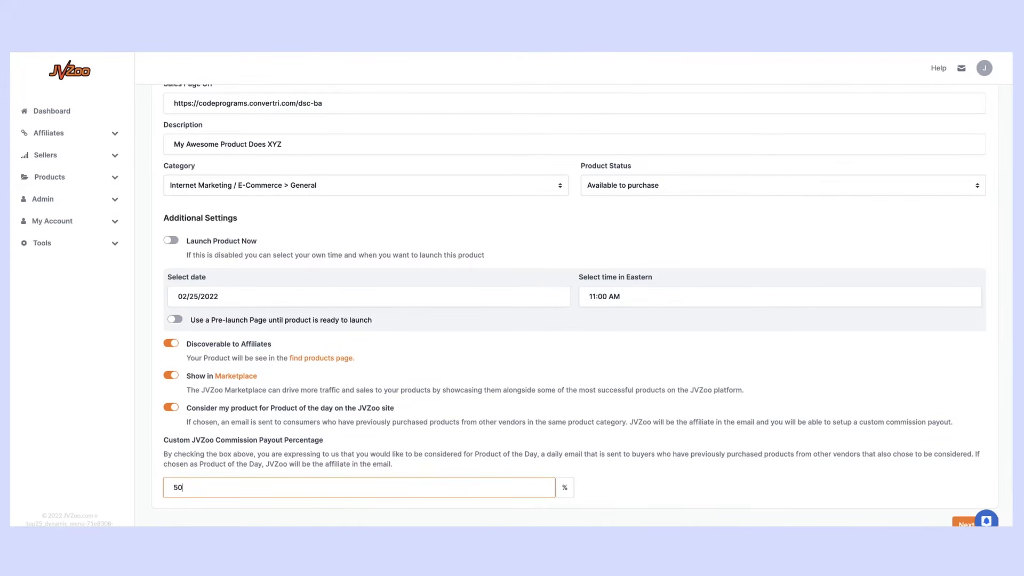
{"action": "left_click", "coordinate": [682, 499]}
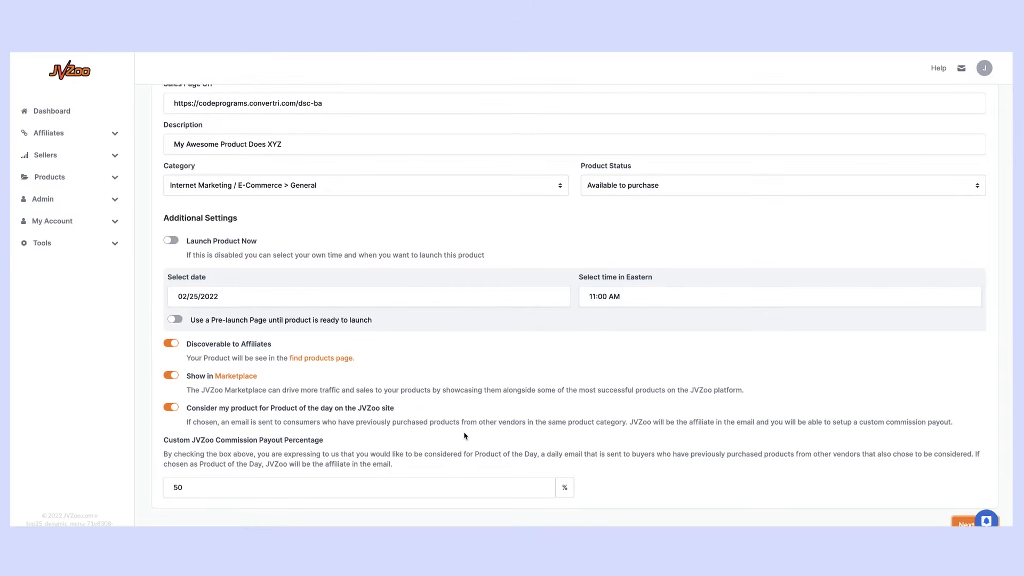
{"action": "scroll", "coordinate": [417, 405], "scroll_direction": "up", "scroll_amount": 5}
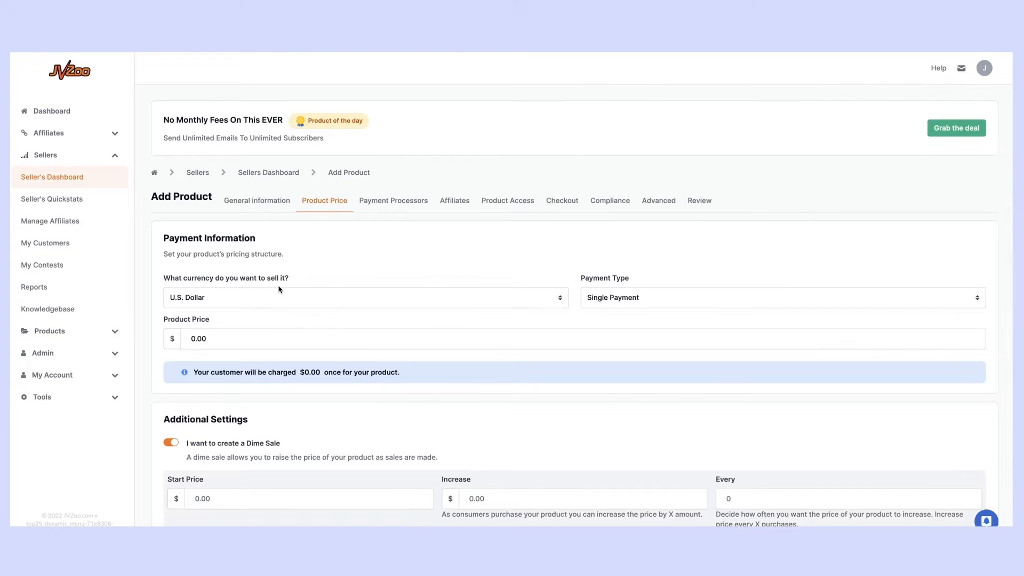
Keep U.S. Dollar and Single Payment, and set the product price to 47
{"action": "left_click", "coordinate": [286, 299]}
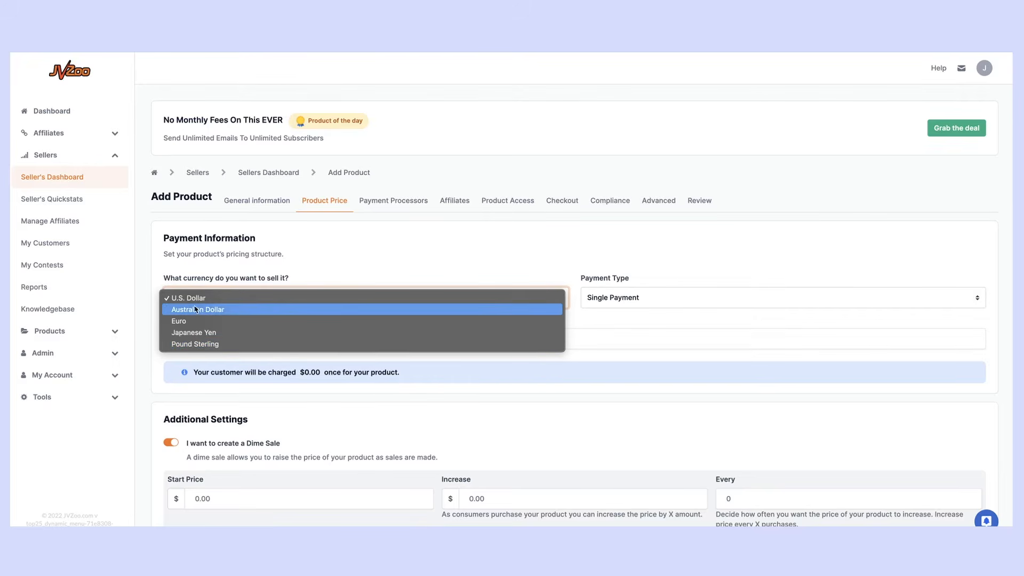
{"action": "left_click", "coordinate": [344, 254]}
{"action": "left_click", "coordinate": [614, 298]}
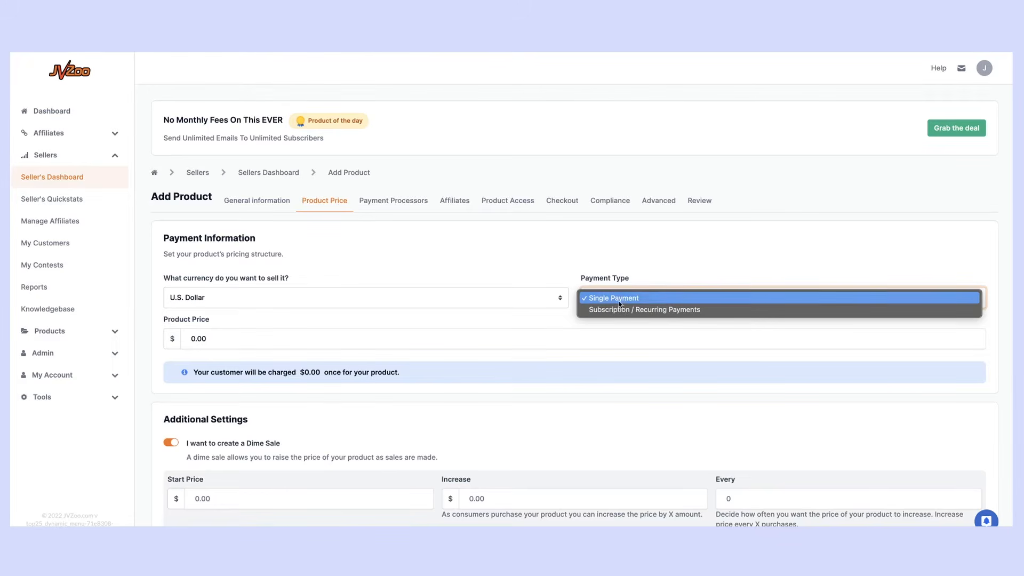
{"action": "left_click", "coordinate": [565, 259]}
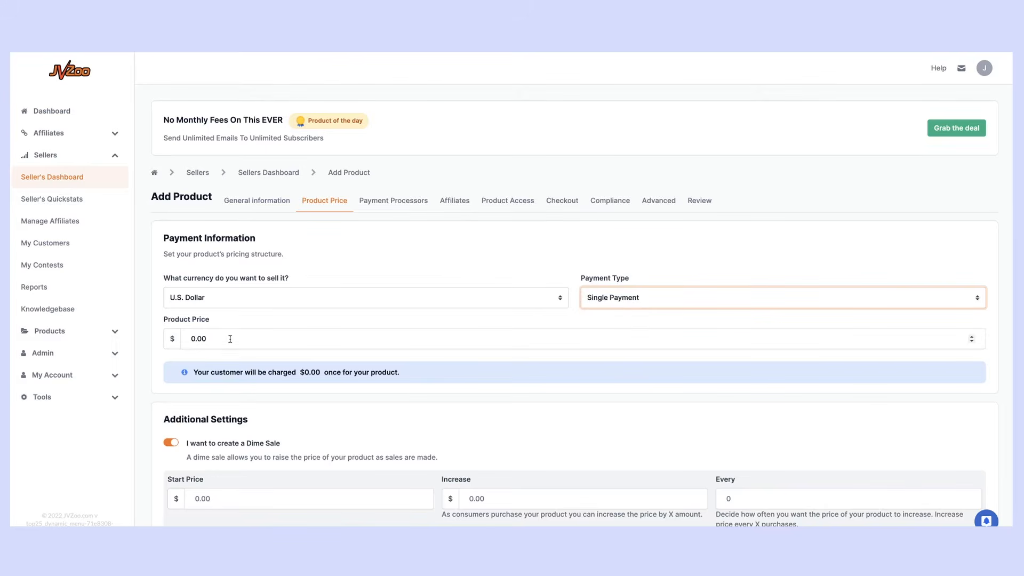
{"action": "key", "text": "Tab"}
{"action": "type", "text": "47"}
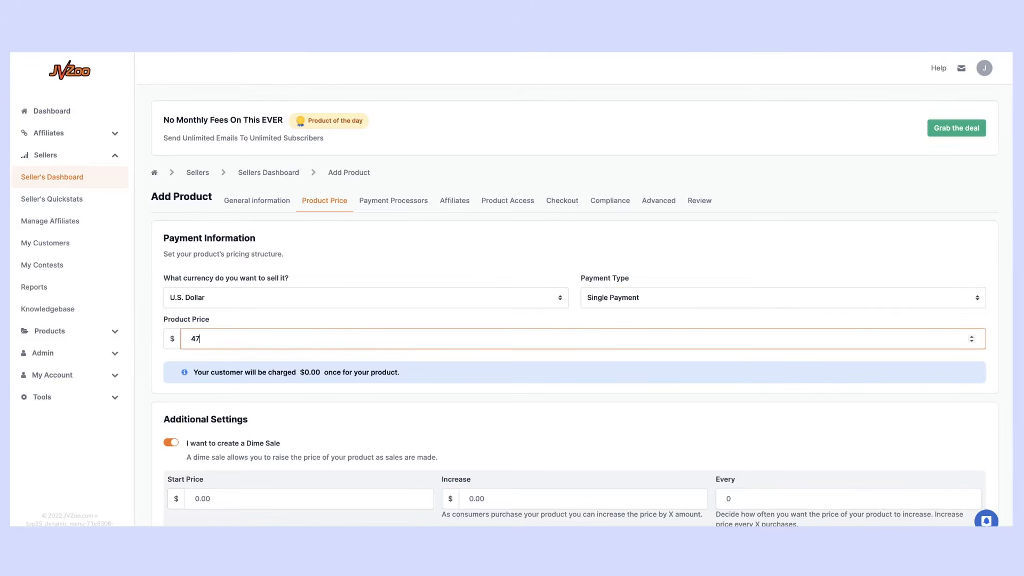
{"action": "left_click", "coordinate": [337, 246]}
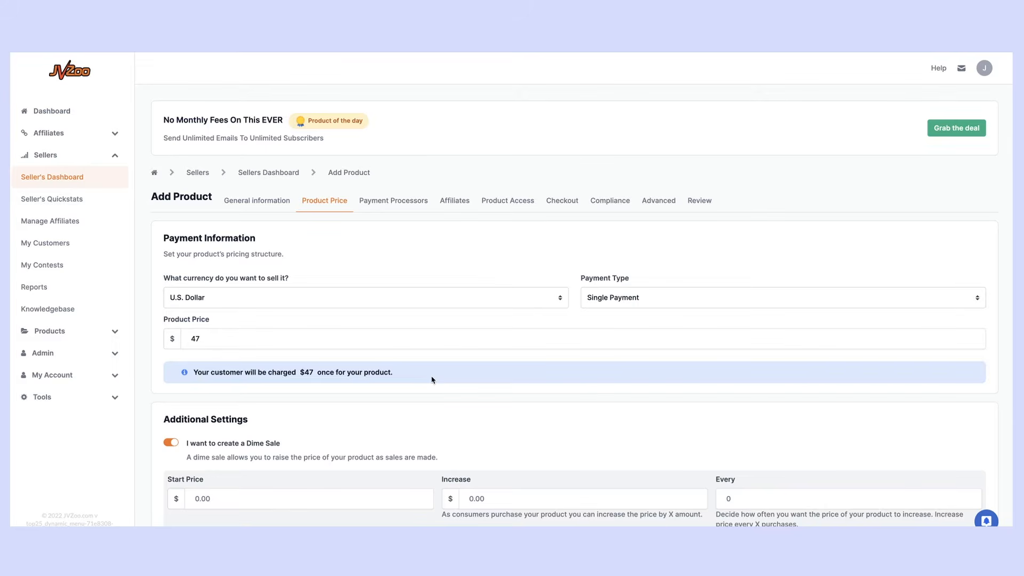
Keep the payment type as Single Payment after briefly trying Subscription / Recurring Payments
{"action": "left_click", "coordinate": [594, 300]}
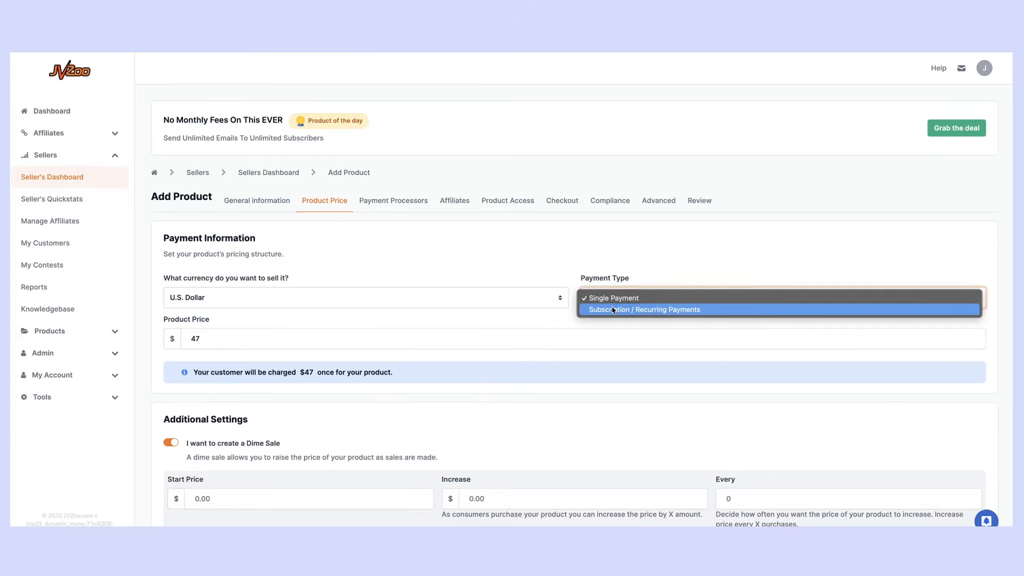
{"action": "left_click", "coordinate": [613, 310]}
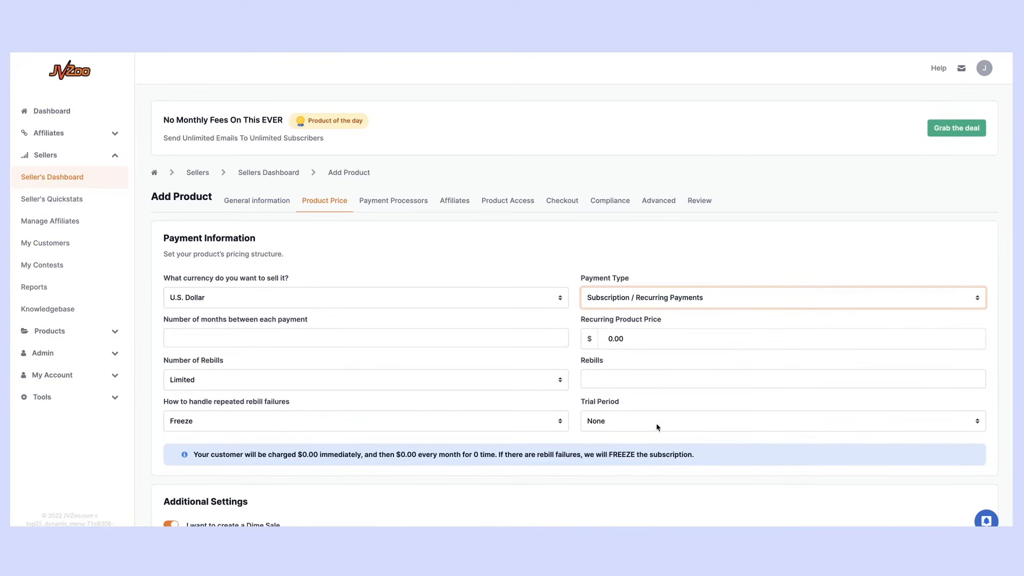
{"action": "left_click", "coordinate": [640, 298]}
{"action": "left_click", "coordinate": [635, 288]}
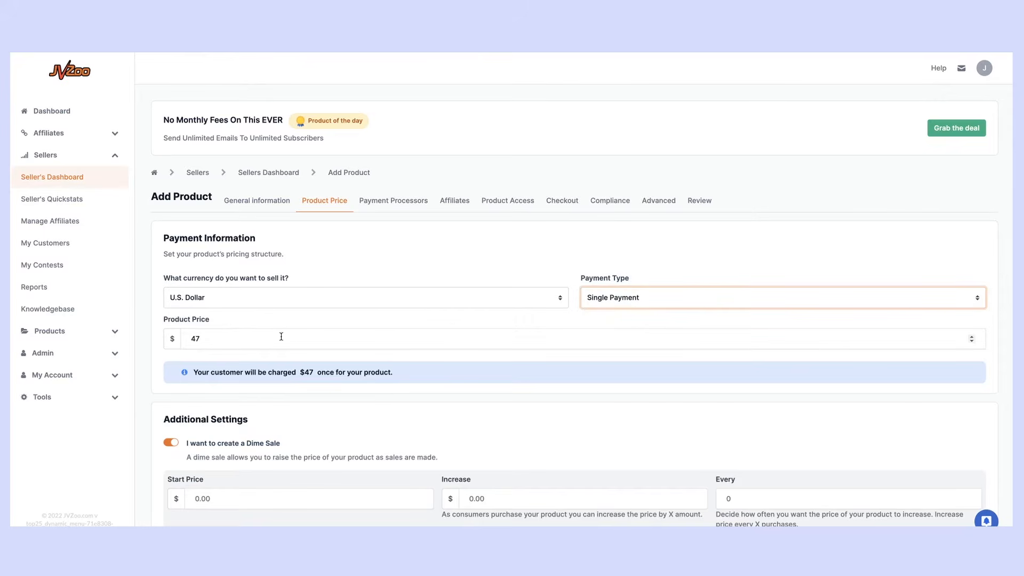
Switch from the Dime Sale to the Time Sale option, leaving its date and new price unset
{"action": "scroll", "coordinate": [262, 383], "scroll_direction": "down", "scroll_amount": 3}
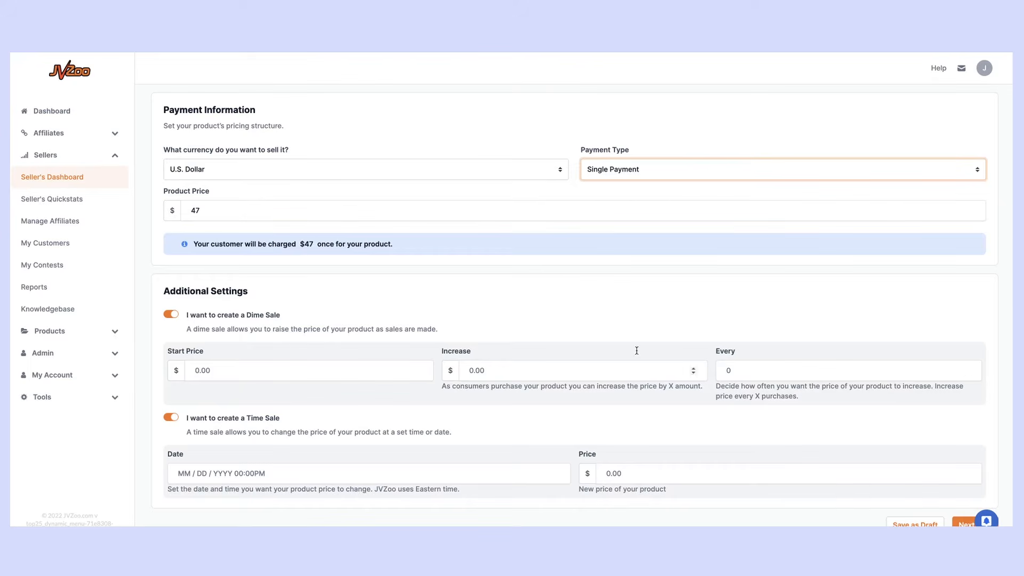
{"action": "left_click", "coordinate": [171, 315]}
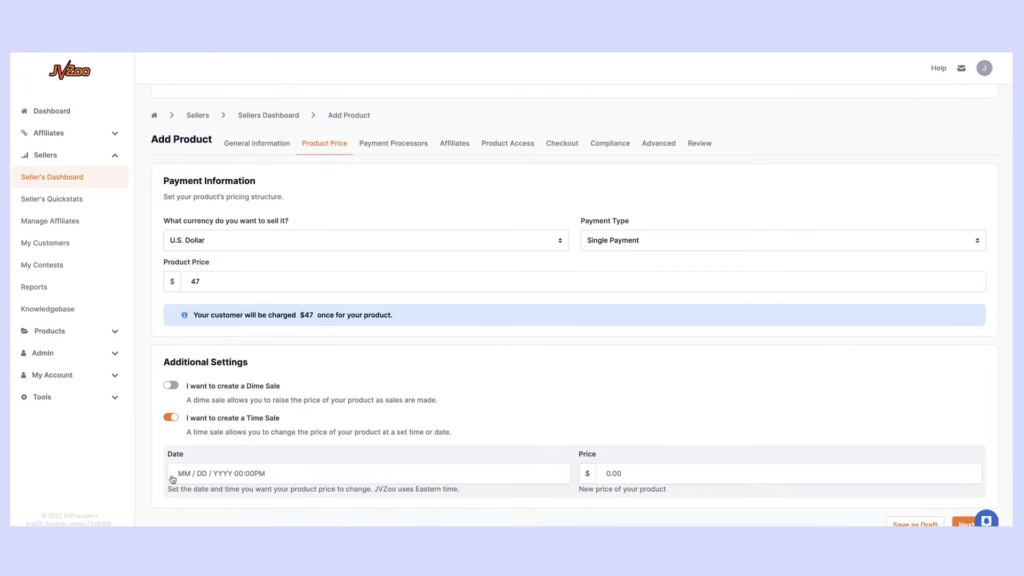
{"action": "left_click", "coordinate": [205, 475]}
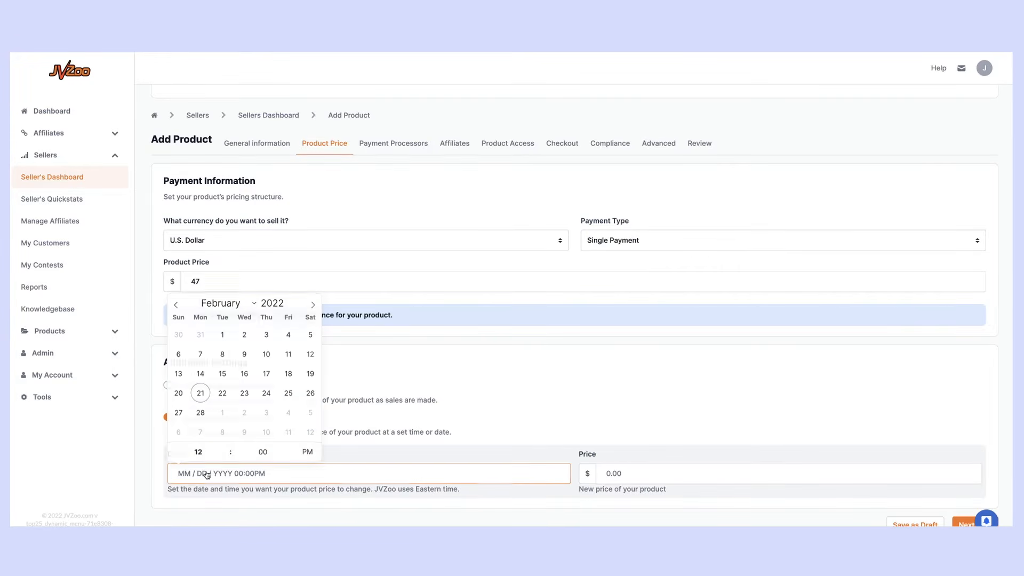
{"action": "left_click", "coordinate": [625, 469]}
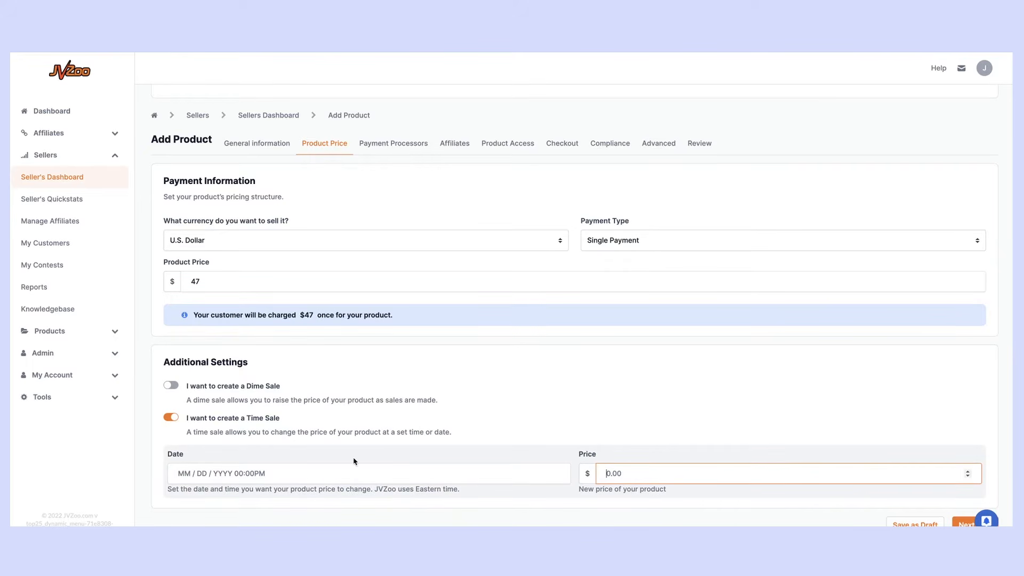
{"action": "left_click", "coordinate": [171, 418]}
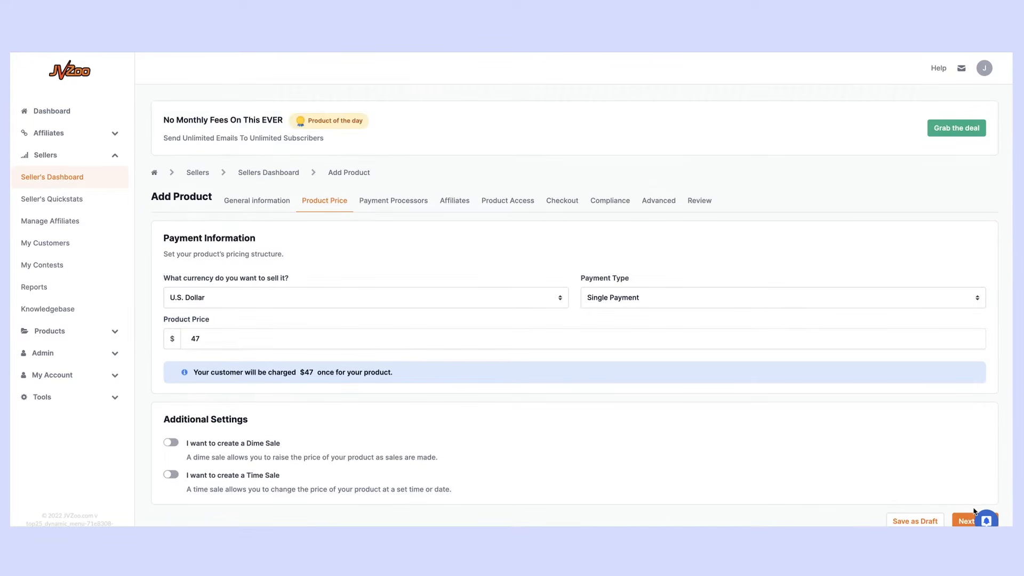
Accept PayPal and Stripe payments through JVZooPay on the Payment Processors step
{"action": "left_click", "coordinate": [967, 522]}
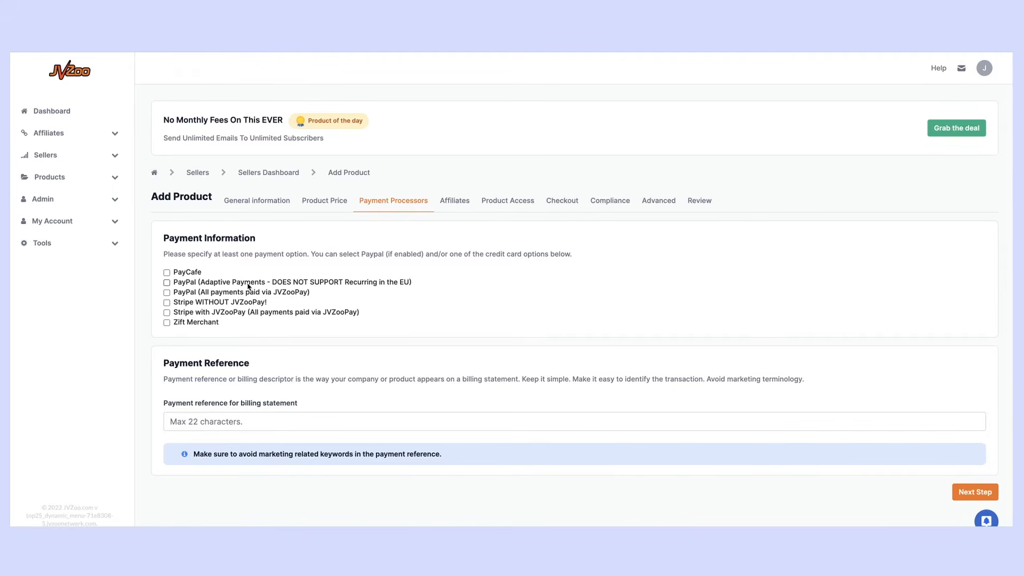
{"action": "left_click", "coordinate": [167, 292]}
{"action": "left_click", "coordinate": [166, 313]}
Set the billing statement reference to 'My Awesome Product Or Business Name', fixing the 'Busineess' typo
{"action": "left_click", "coordinate": [209, 422]}
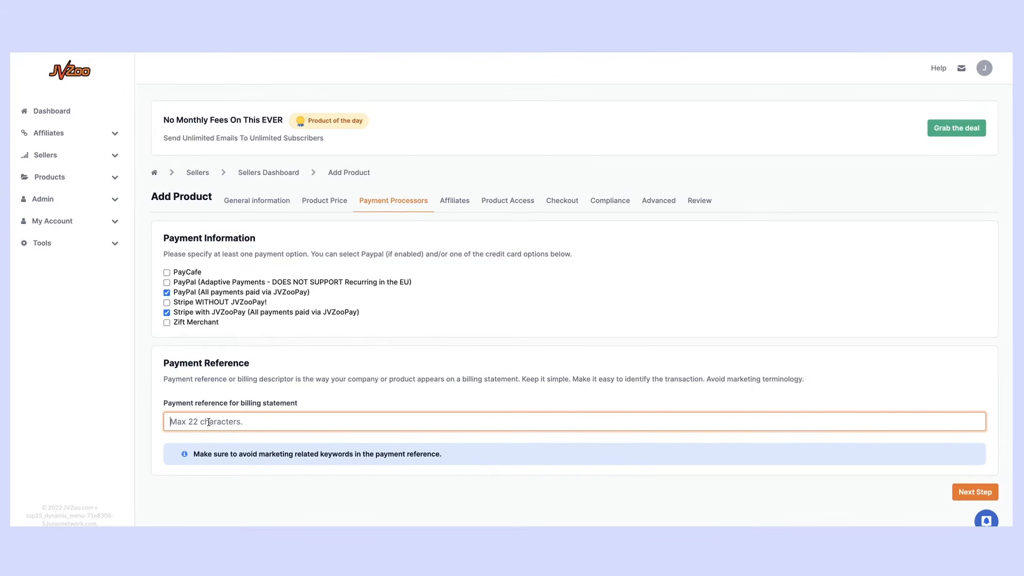
{"action": "type", "text": "My Awesome Product Or Busineess Name"}
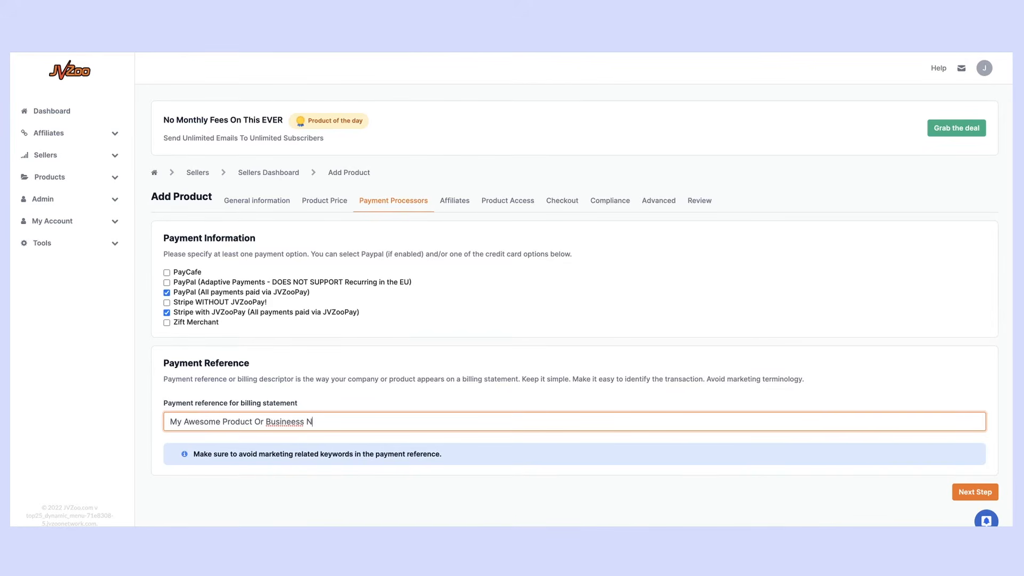
{"action": "left_click", "coordinate": [291, 423]}
{"action": "key", "text": "BackSpace"}
{"action": "left_click", "coordinate": [348, 421]}
On the Affiliates step, change the commission payout percentage from 0 to 50
{"action": "left_click", "coordinate": [988, 491]}
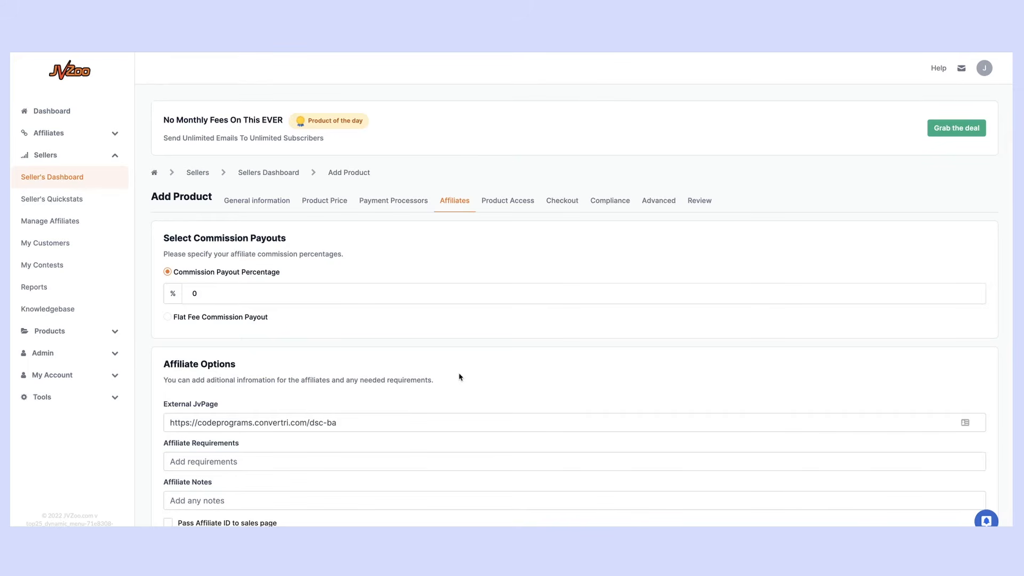
{"action": "left_click", "coordinate": [224, 295]}
{"action": "key", "text": "BackSpace"}
{"action": "type", "text": "50"}
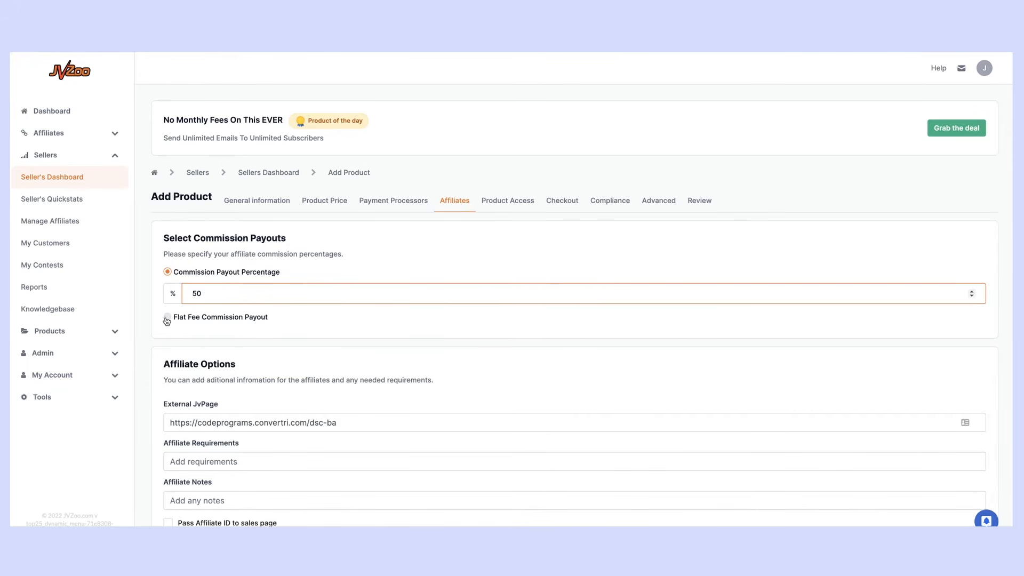
{"action": "scroll", "coordinate": [167, 321], "scroll_direction": "down", "scroll_amount": 1}
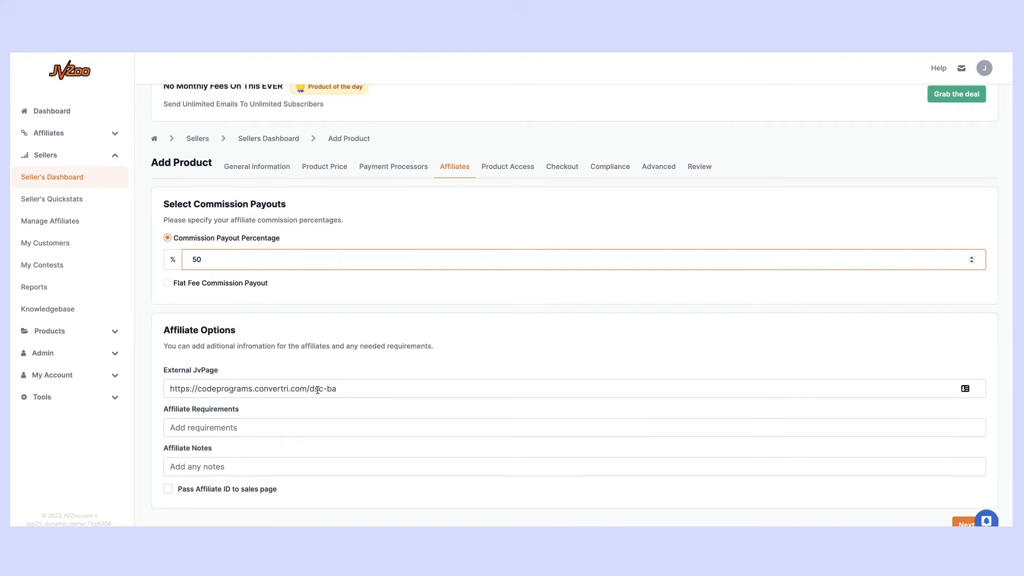
{"action": "left_click_drag", "start_coordinate": [309, 388], "coordinate": [381, 388]}
{"action": "type", "text": "jv"}
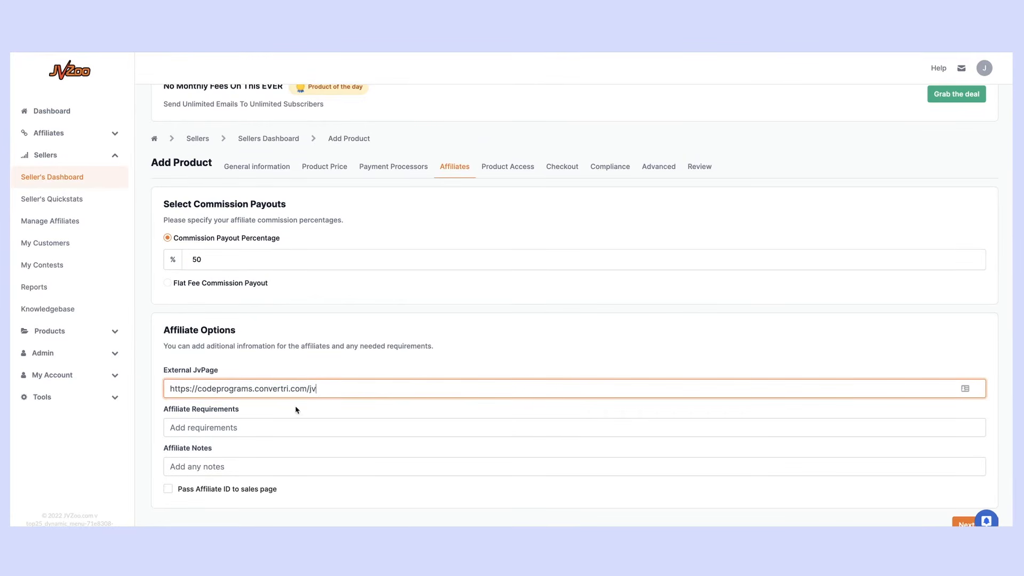
{"action": "left_click_drag", "start_coordinate": [310, 390], "coordinate": [329, 390]}
Enter 'Affiliates Must Have Minimum 200 Sales To Be Approved' as the affiliate requirements
{"action": "left_click", "coordinate": [202, 427]}
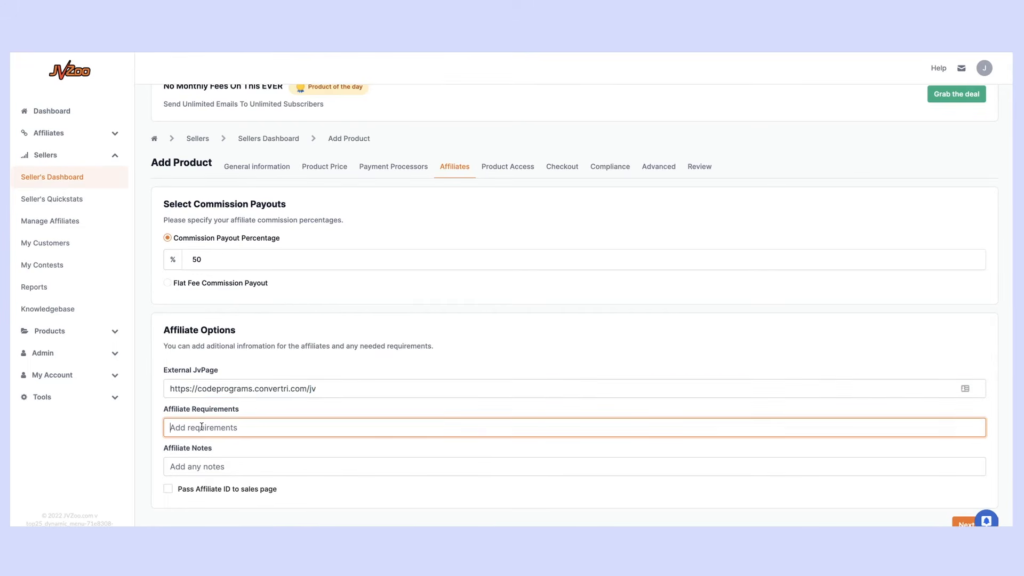
{"action": "type", "text": "Affiliates Must Have Minimum 200 Sales"}
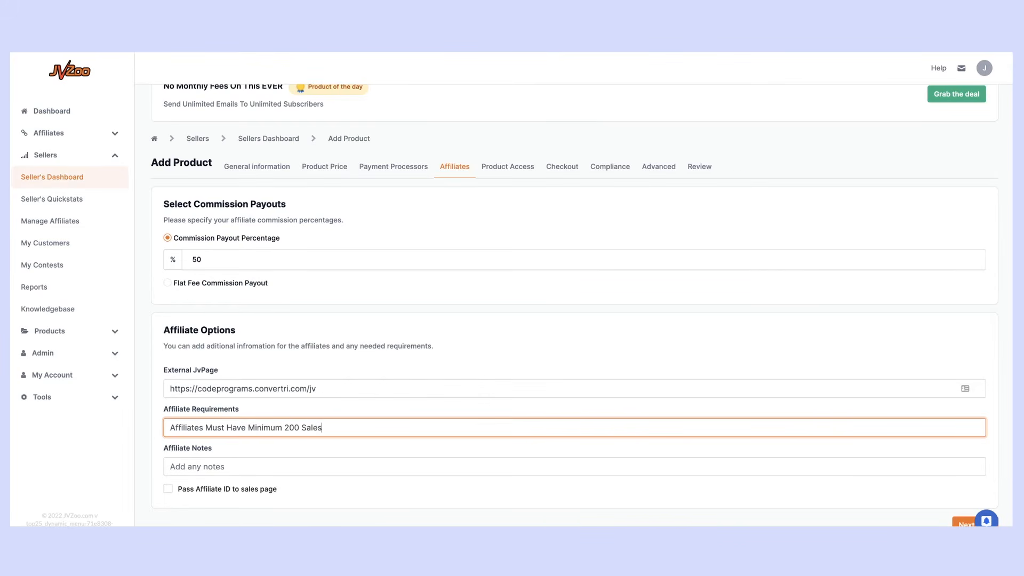
{"action": "type", "text": " To Be Approved"}
{"action": "left_click", "coordinate": [958, 525]}
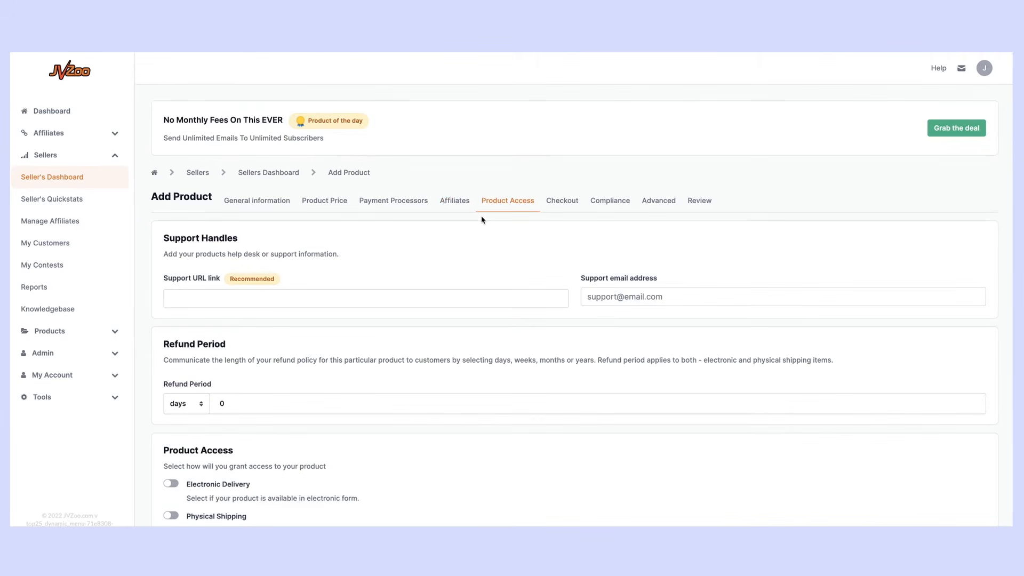
{"action": "scroll", "coordinate": [409, 291], "scroll_direction": "down", "scroll_amount": 1}
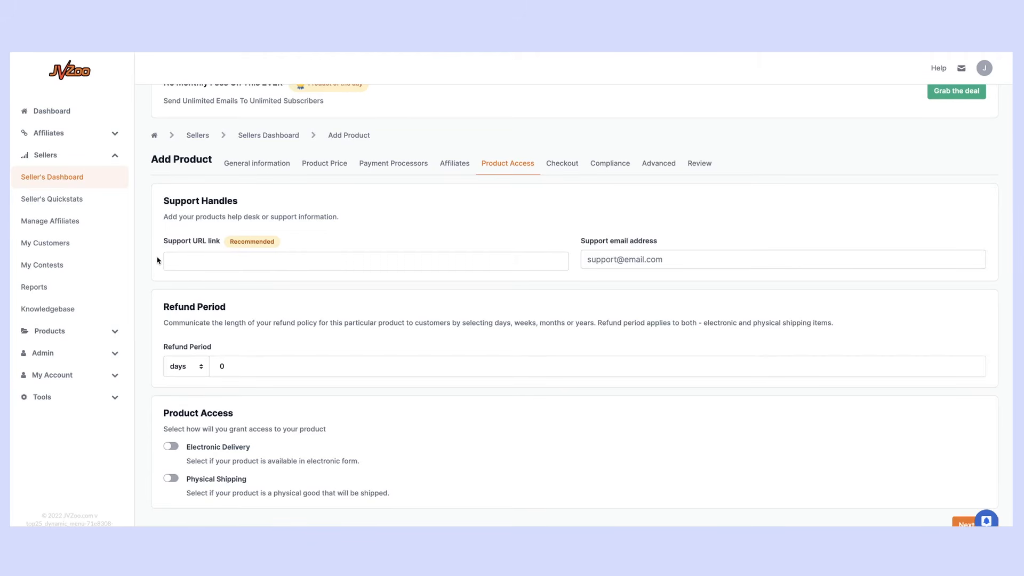
{"action": "scroll", "coordinate": [158, 261], "scroll_direction": "up", "scroll_amount": 1}
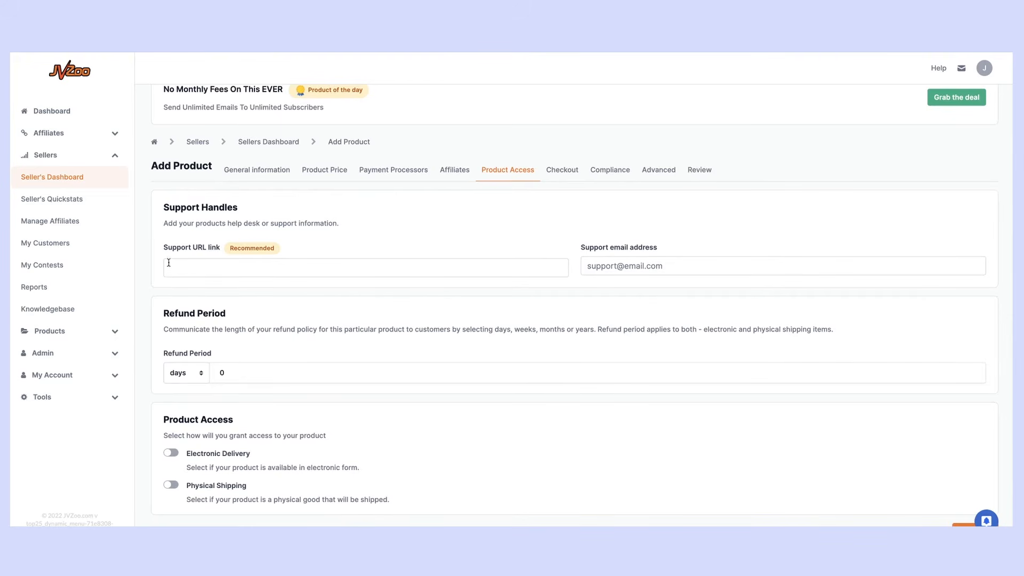
{"action": "scroll", "coordinate": [228, 260], "scroll_direction": "up", "scroll_amount": 1}
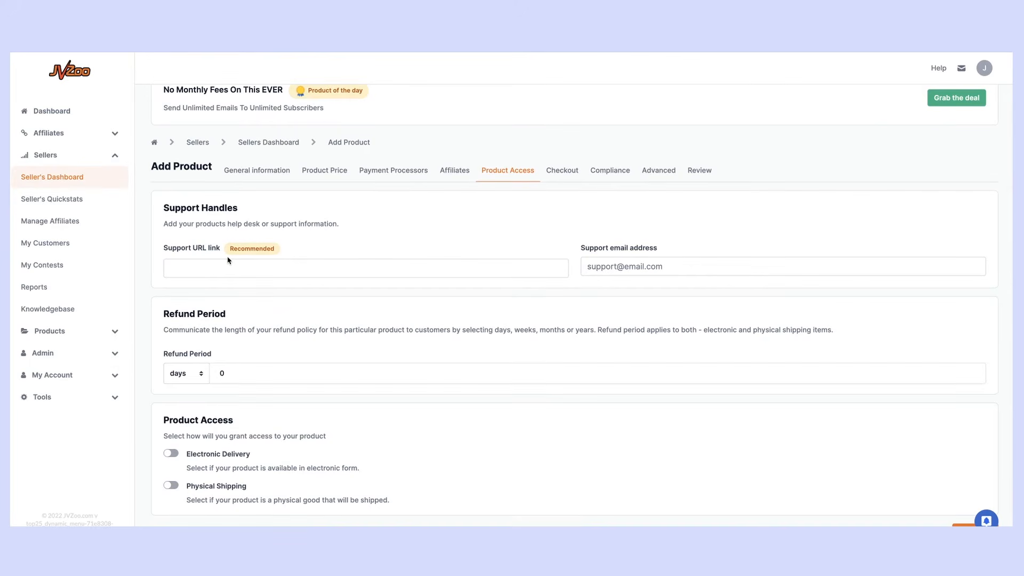
{"action": "left_click", "coordinate": [198, 268]}
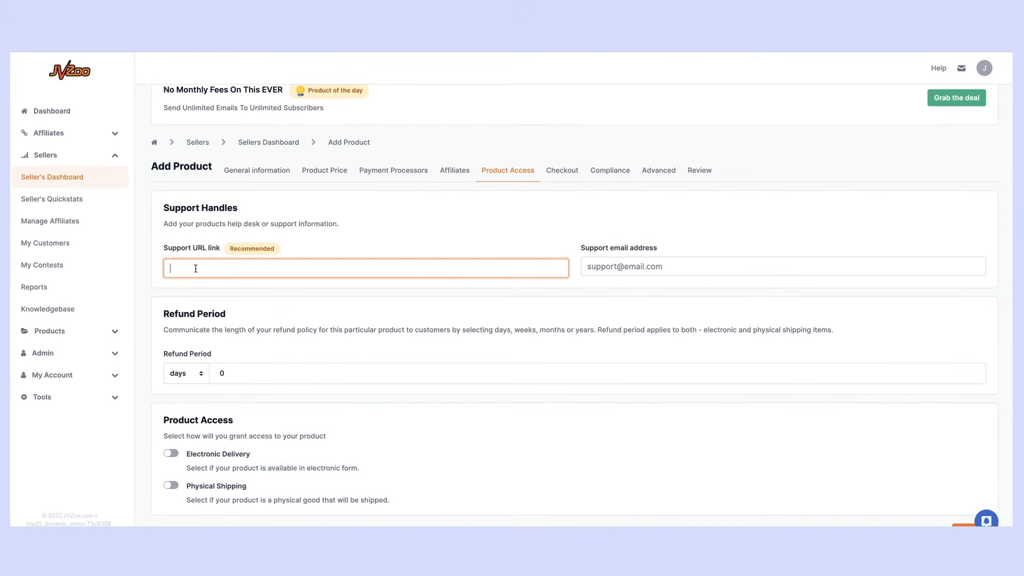
{"action": "type", "text": "https://mysupportdesk.com/myawesomepr"}
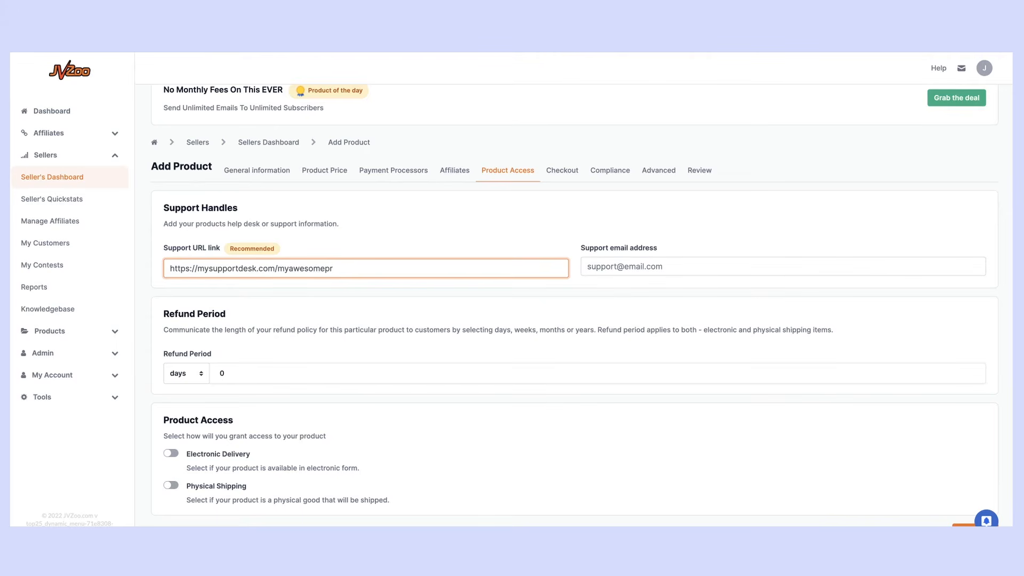
{"action": "type", "text": "oduct"}
{"action": "scroll", "coordinate": [186, 267], "scroll_direction": "down", "scroll_amount": 1}
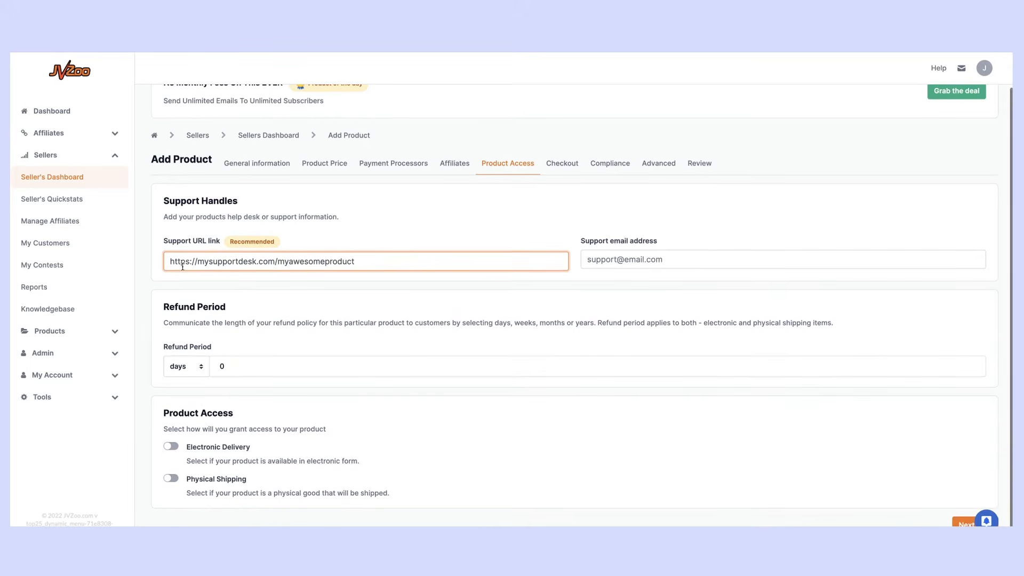
Enter 90 as the refund period, keeping days as the unit
{"action": "left_click", "coordinate": [201, 368]}
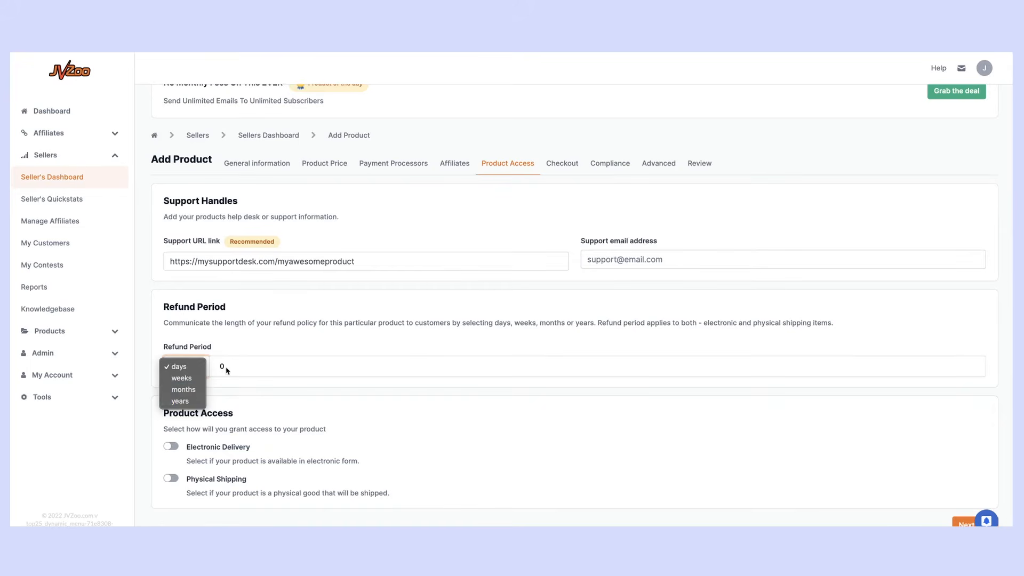
{"action": "left_click", "coordinate": [226, 369]}
{"action": "left_click", "coordinate": [226, 370]}
{"action": "type", "text": "90"}
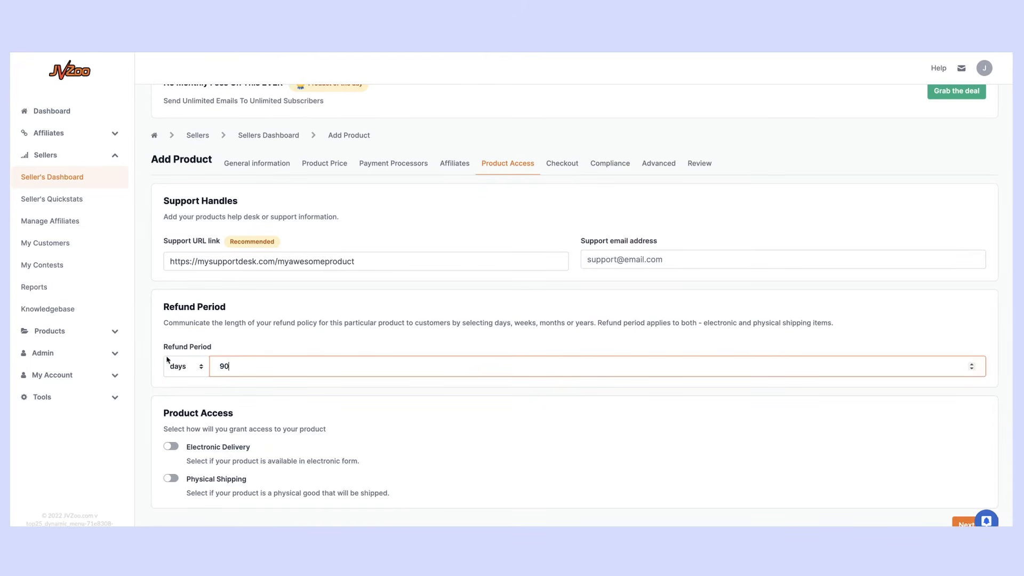
{"action": "left_click", "coordinate": [262, 332]}
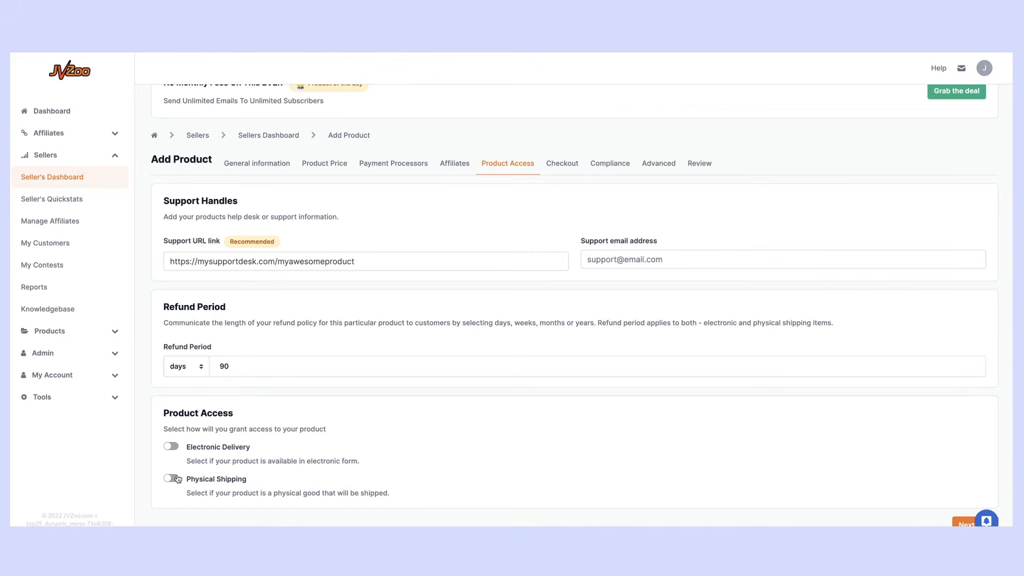
Turn on Electronic Delivery, leaving physical shipping switched off
{"action": "left_click", "coordinate": [175, 448]}
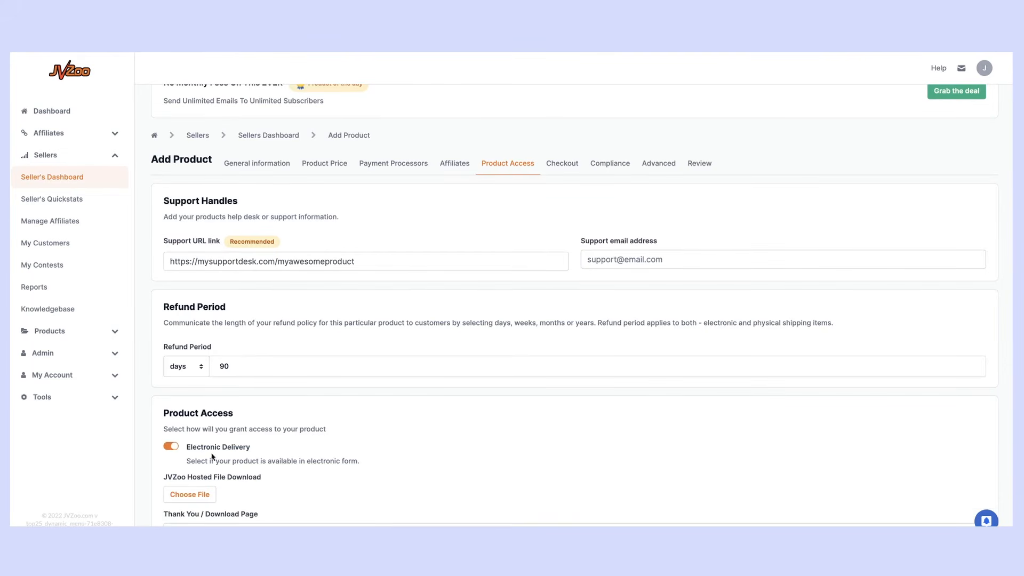
{"action": "scroll", "coordinate": [211, 458], "scroll_direction": "down", "scroll_amount": 2}
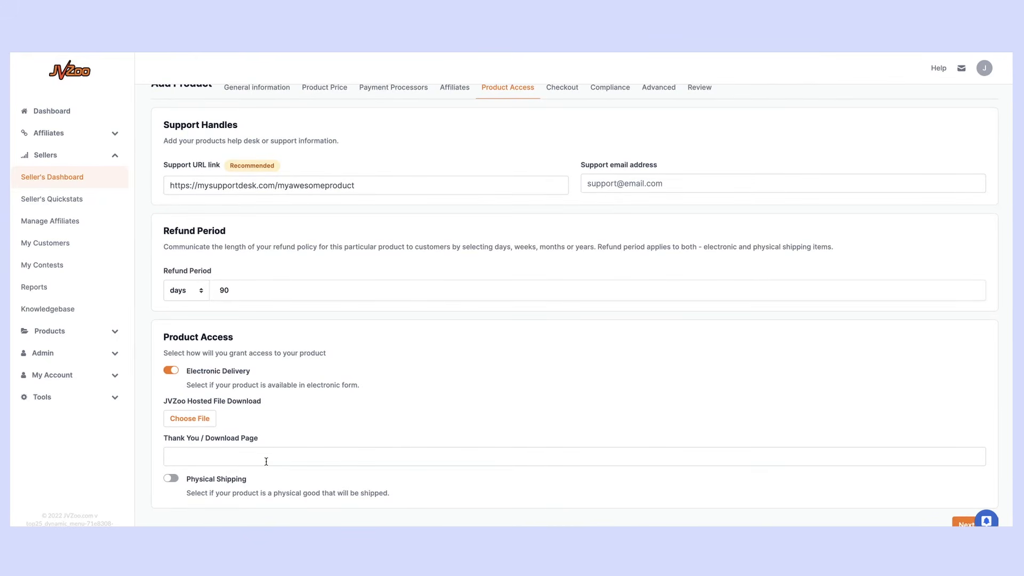
{"action": "left_click", "coordinate": [171, 478]}
{"action": "scroll", "coordinate": [223, 476], "scroll_direction": "down", "scroll_amount": 1}
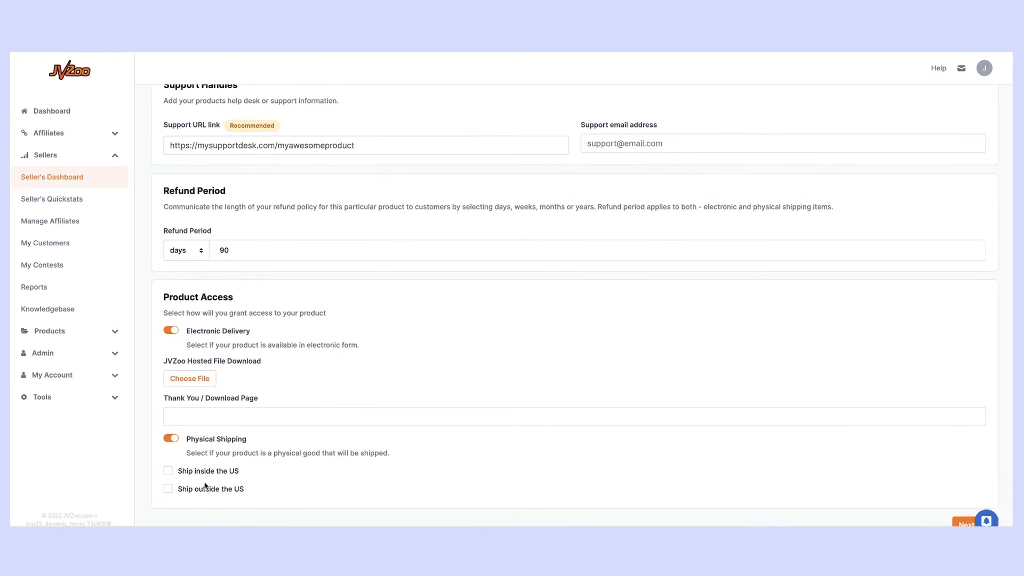
{"action": "left_click", "coordinate": [171, 438]}
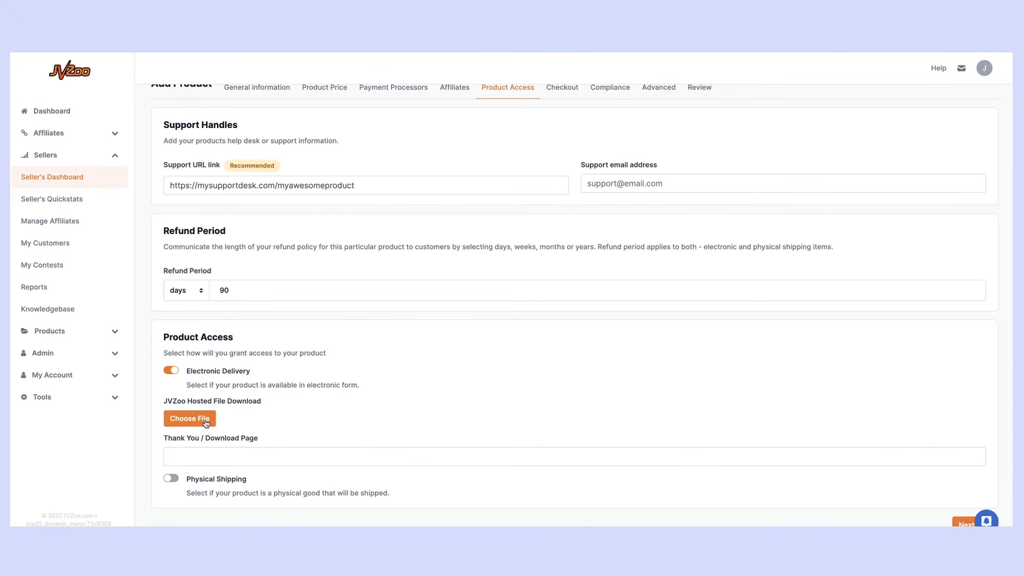
{"action": "left_click", "coordinate": [201, 454]}
{"action": "type", "text": "https"}
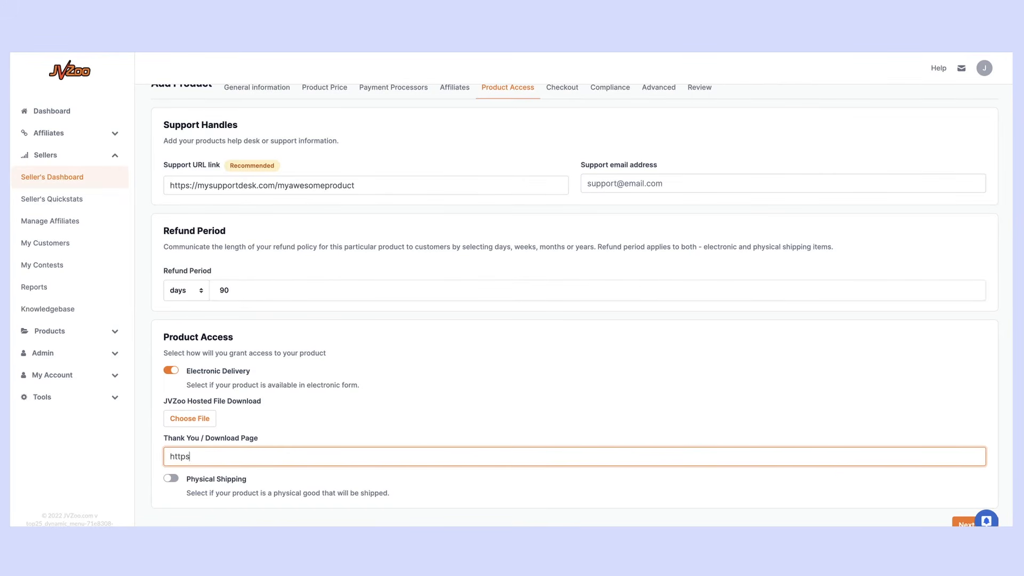
{"action": "type", "text": "://myawesomeproduct/signup"}
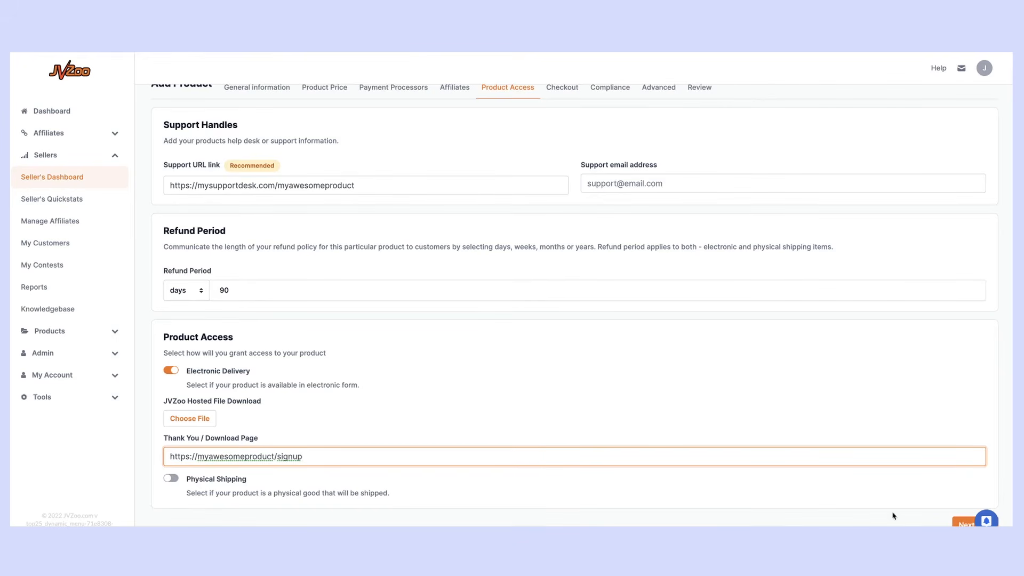
{"action": "left_click", "coordinate": [958, 525]}
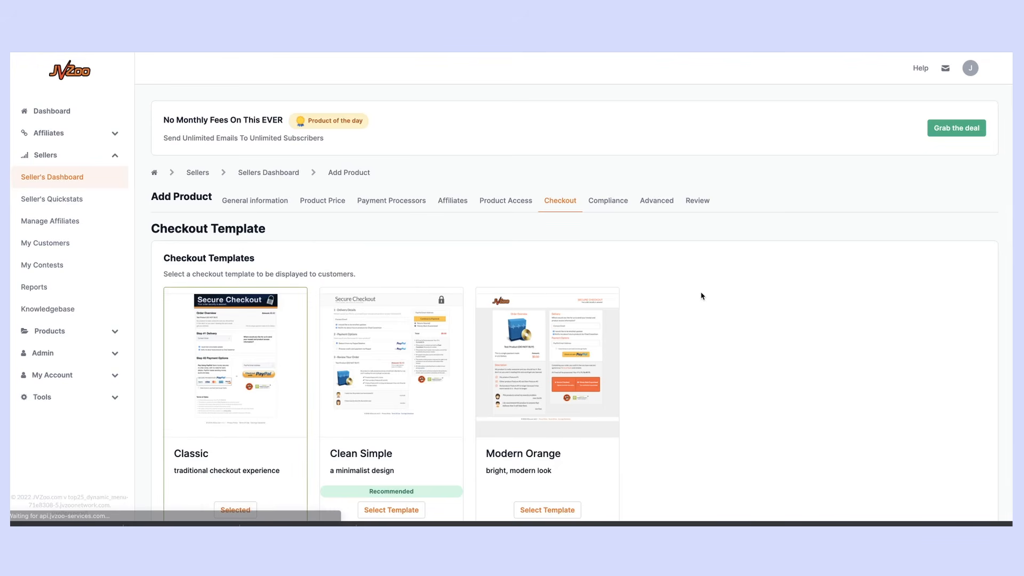
Choose Select Template on the Clean Simple checkout card so it replaces Classic
{"action": "scroll", "coordinate": [614, 312], "scroll_direction": "down", "scroll_amount": 3}
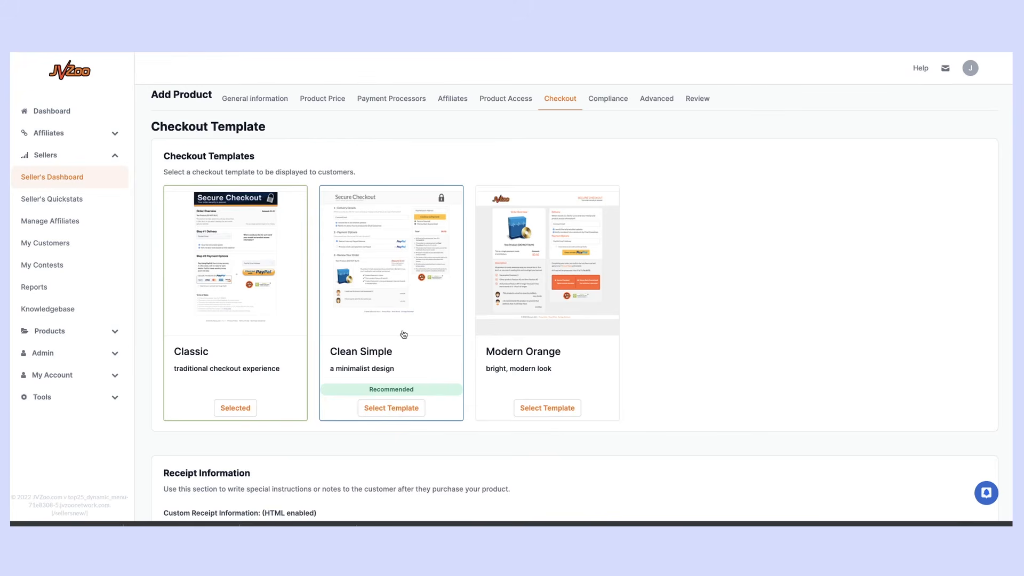
{"action": "scroll", "coordinate": [404, 334], "scroll_direction": "down", "scroll_amount": 1}
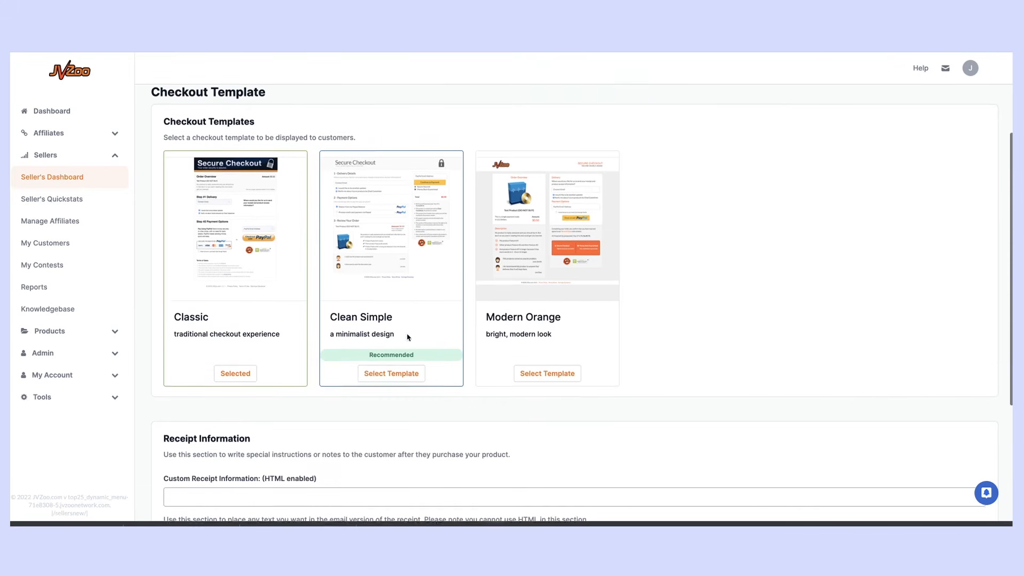
{"action": "left_click", "coordinate": [390, 352]}
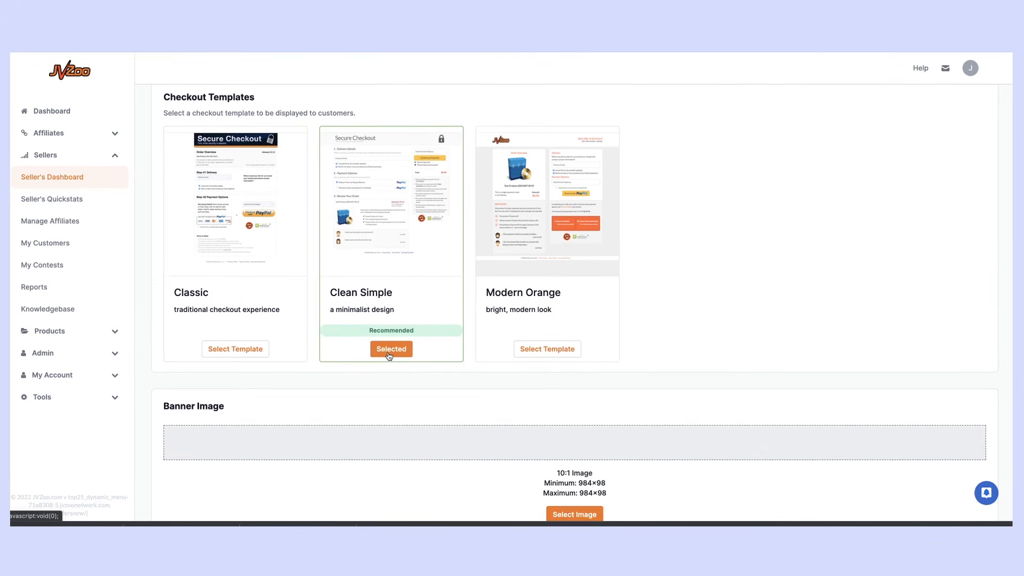
{"action": "scroll", "coordinate": [390, 354], "scroll_direction": "down", "scroll_amount": 1}
{"action": "scroll", "coordinate": [400, 327], "scroll_direction": "down", "scroll_amount": 3}
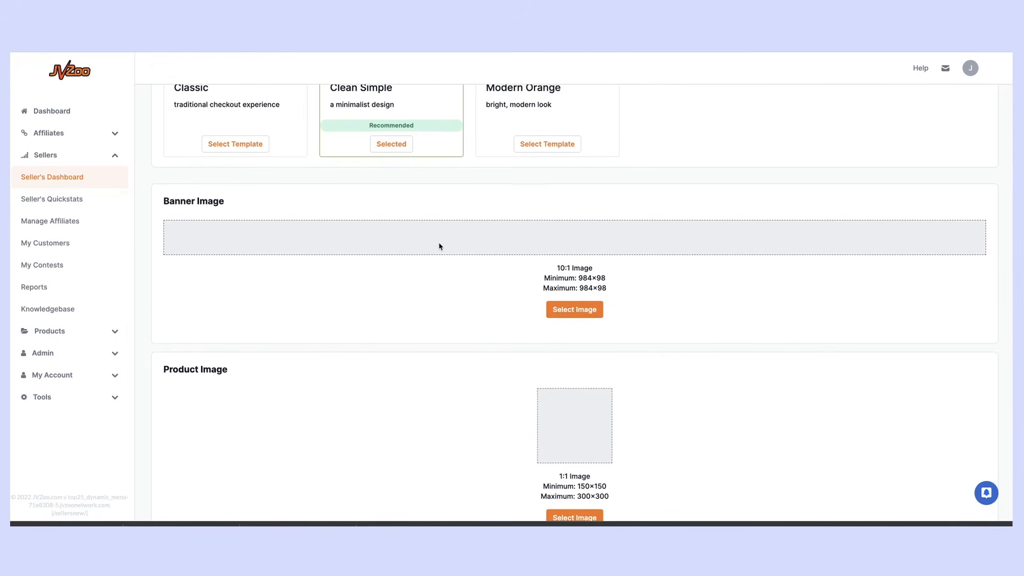
{"action": "scroll", "coordinate": [448, 329], "scroll_direction": "down", "scroll_amount": 2}
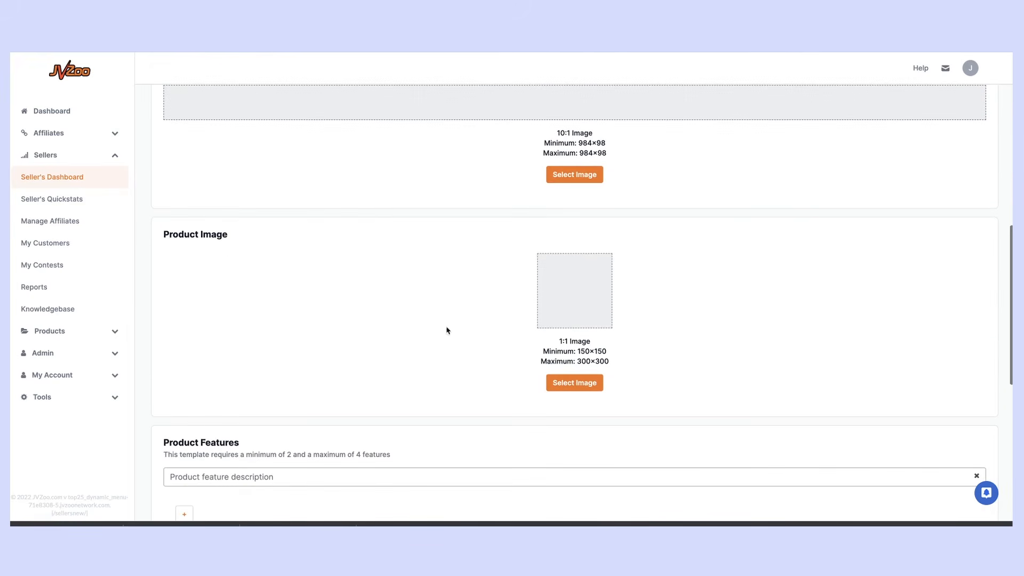
{"action": "scroll", "coordinate": [620, 331], "scroll_direction": "up", "scroll_amount": 2}
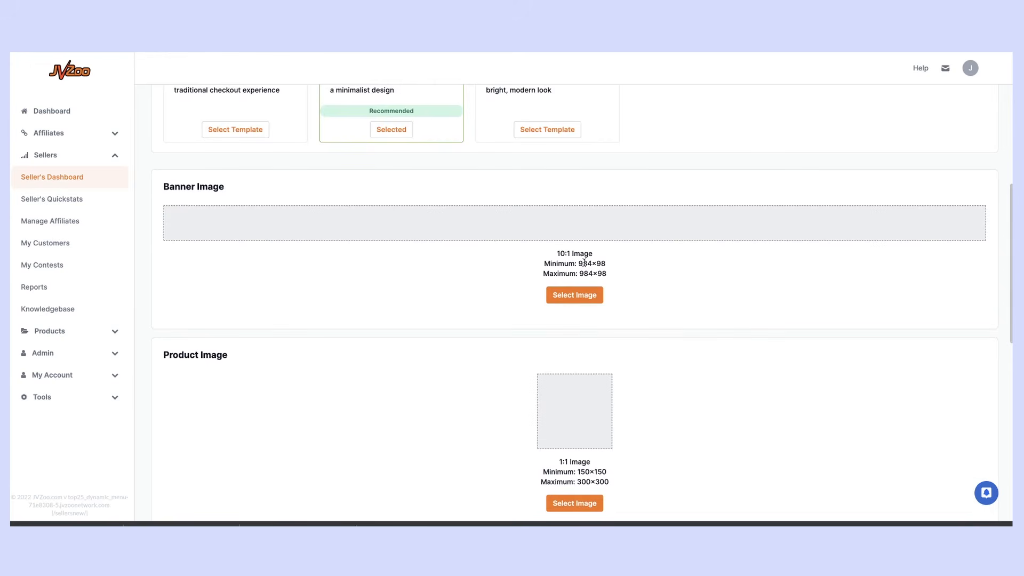
{"action": "scroll", "coordinate": [579, 264], "scroll_direction": "down", "scroll_amount": 1}
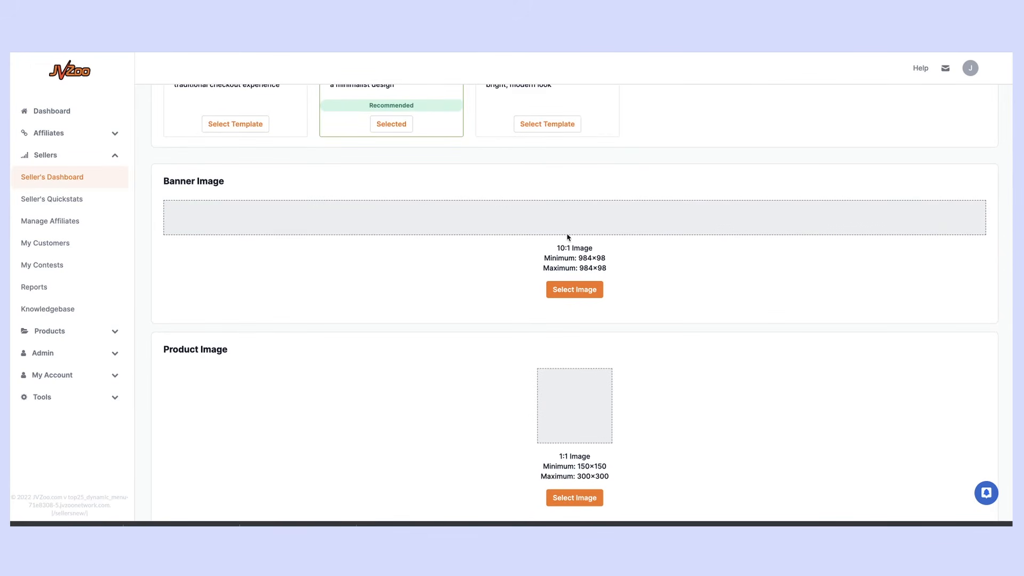
Upload the wide logo PNG from the Downloads folder as the Banner Image
{"action": "left_click", "coordinate": [583, 291]}
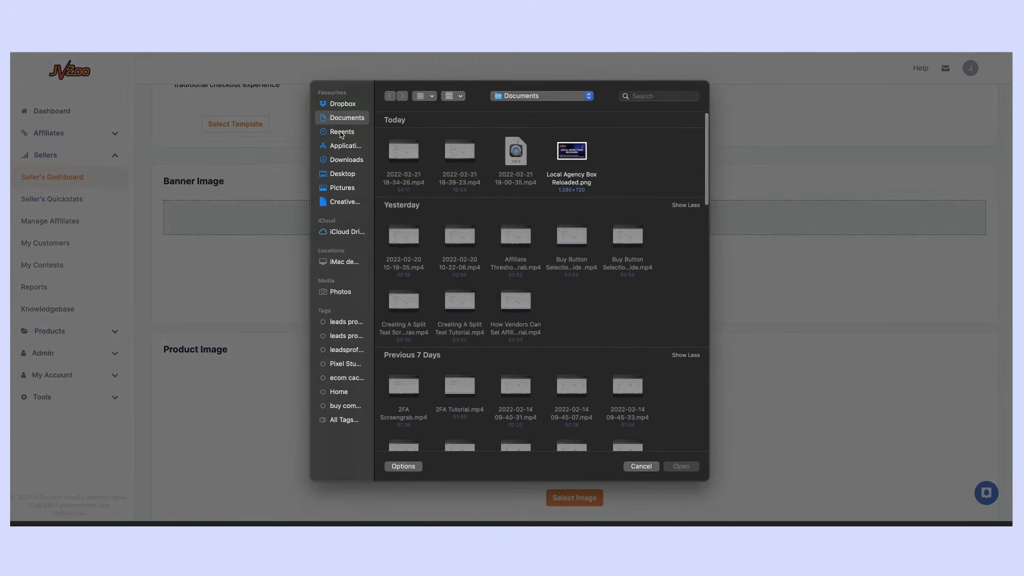
{"action": "left_click", "coordinate": [344, 175]}
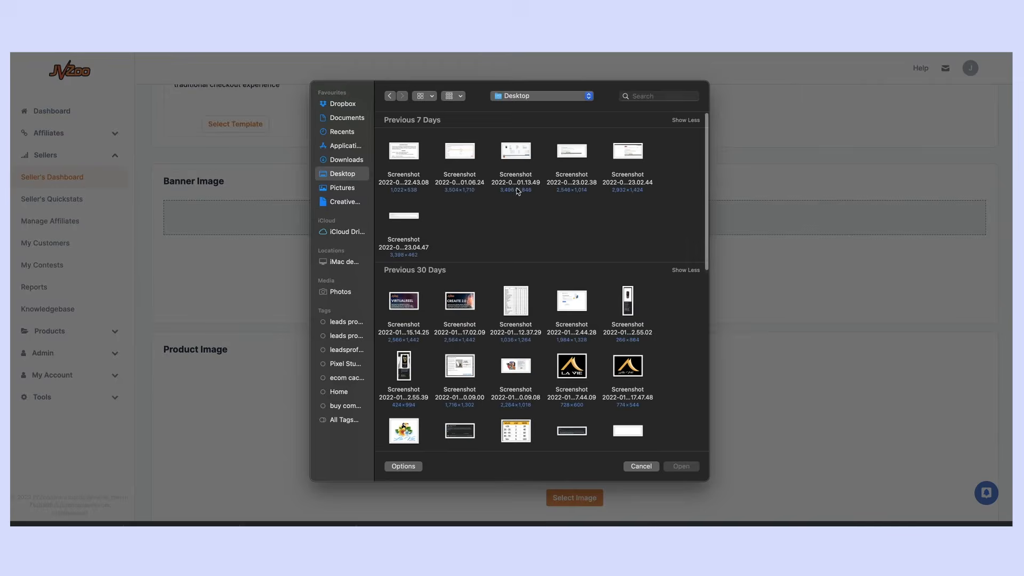
{"action": "left_click", "coordinate": [345, 161]}
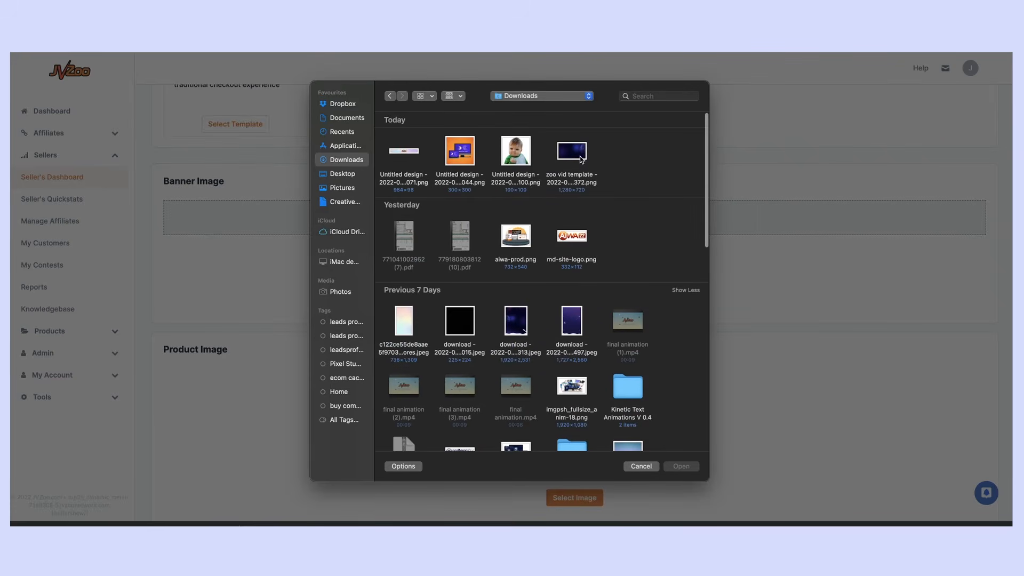
{"action": "double_click", "coordinate": [415, 156]}
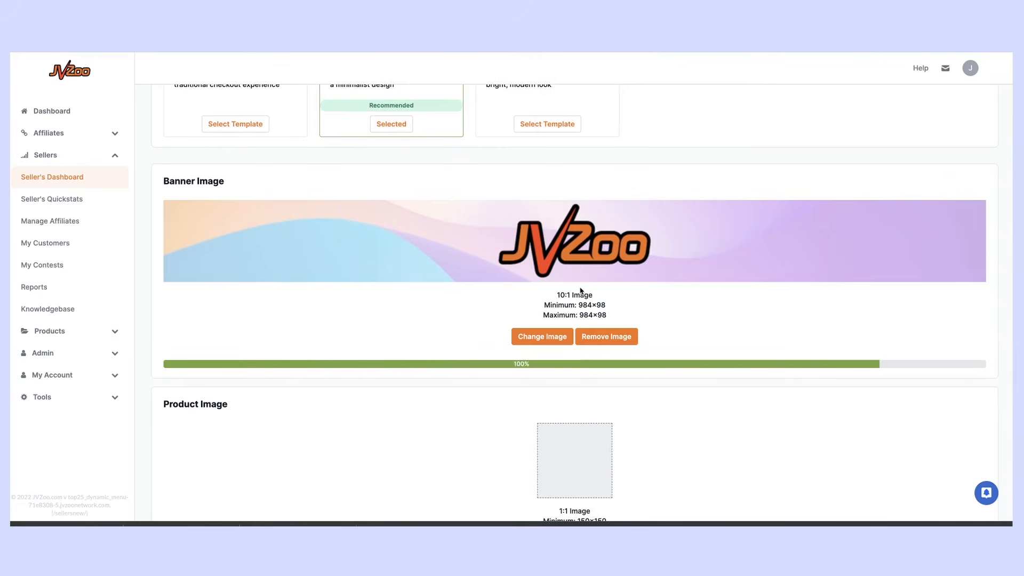
{"action": "scroll", "coordinate": [581, 290], "scroll_direction": "down", "scroll_amount": 3}
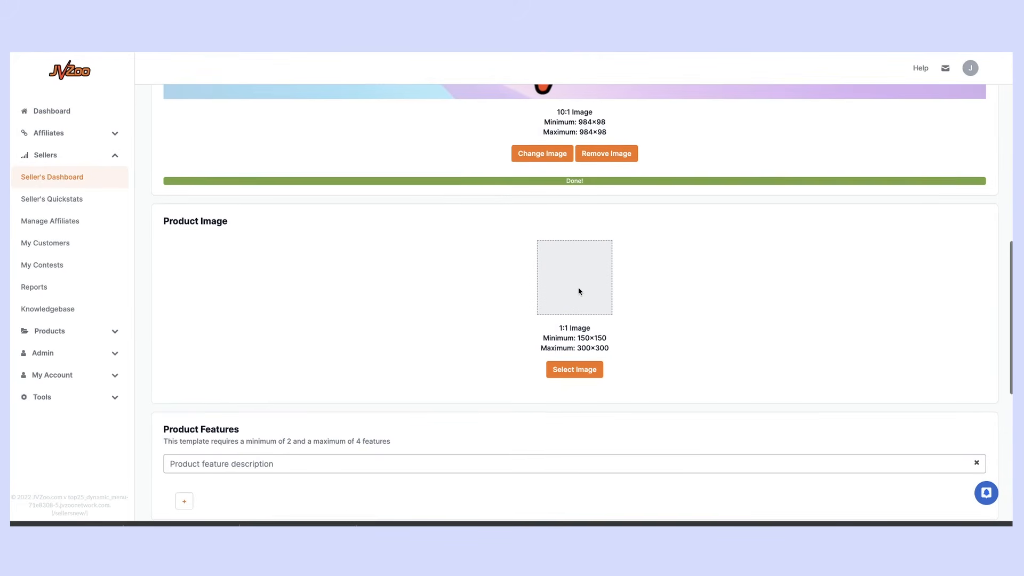
{"action": "scroll", "coordinate": [582, 293], "scroll_direction": "up", "scroll_amount": 3}
{"action": "scroll", "coordinate": [583, 296], "scroll_direction": "up", "scroll_amount": 4}
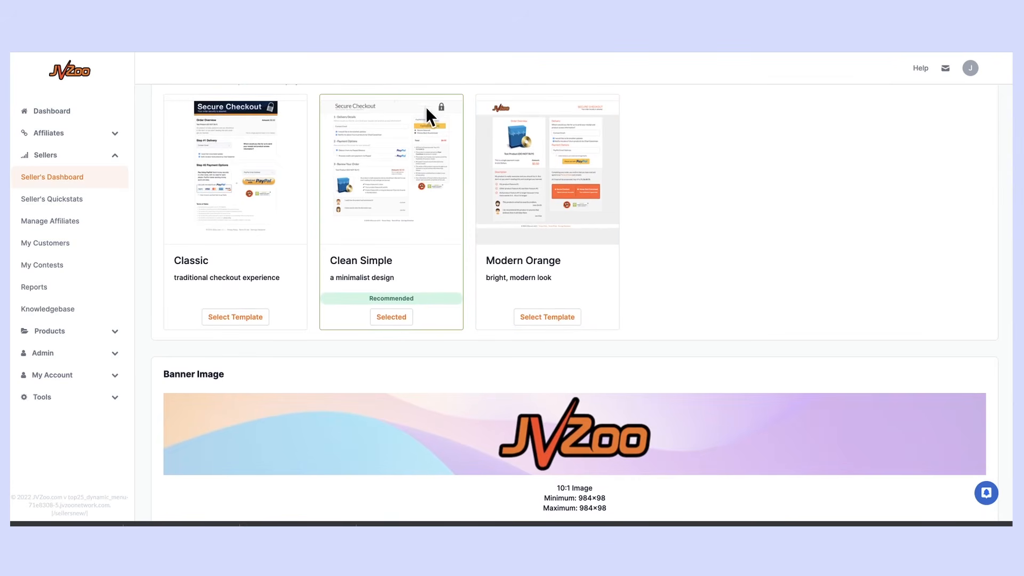
{"action": "scroll", "coordinate": [641, 381], "scroll_direction": "down", "scroll_amount": 6}
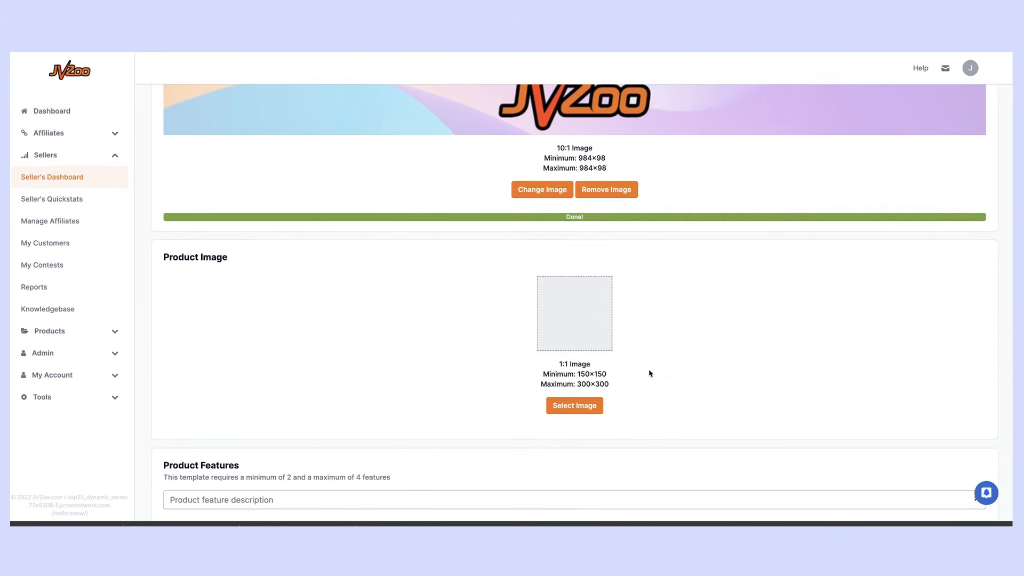
Upload the orange 'Untitled design' PNG from Downloads into the Product Image slot
{"action": "left_click", "coordinate": [596, 407]}
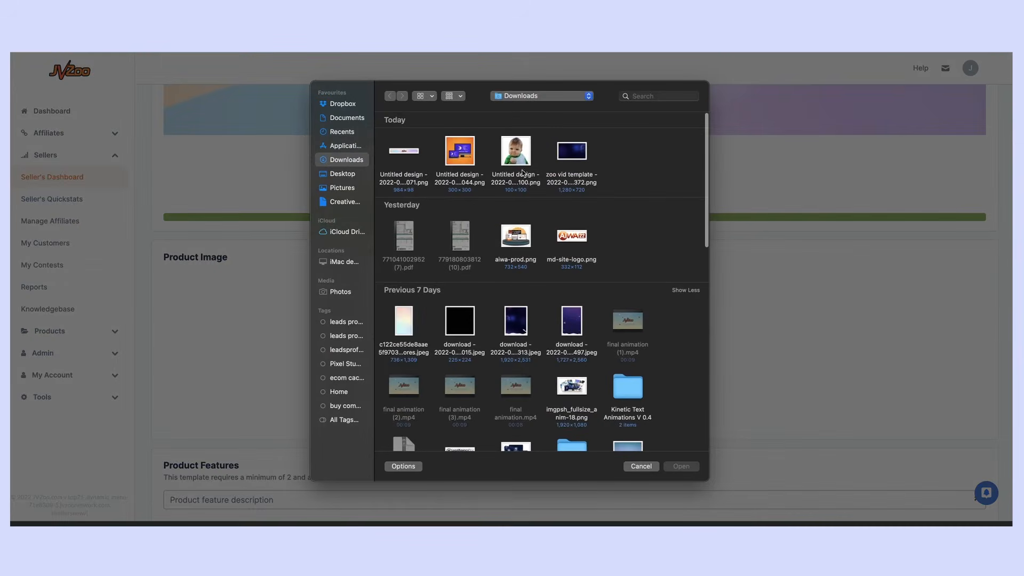
{"action": "double_click", "coordinate": [469, 156]}
{"action": "scroll", "coordinate": [710, 372], "scroll_direction": "down", "scroll_amount": 2}
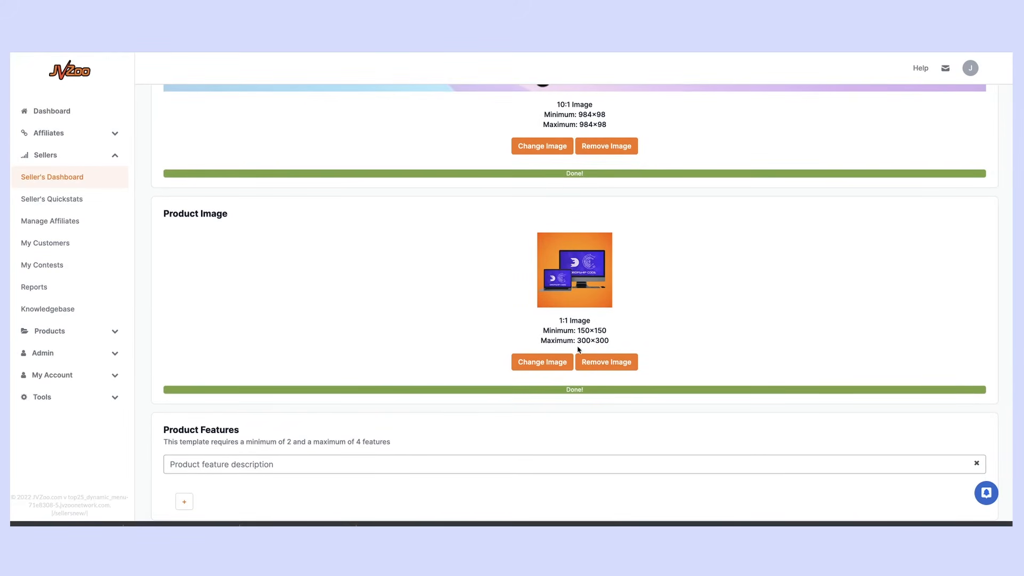
{"action": "scroll", "coordinate": [612, 333], "scroll_direction": "down", "scroll_amount": 2}
{"action": "scroll", "coordinate": [613, 333], "scroll_direction": "down", "scroll_amount": 5}
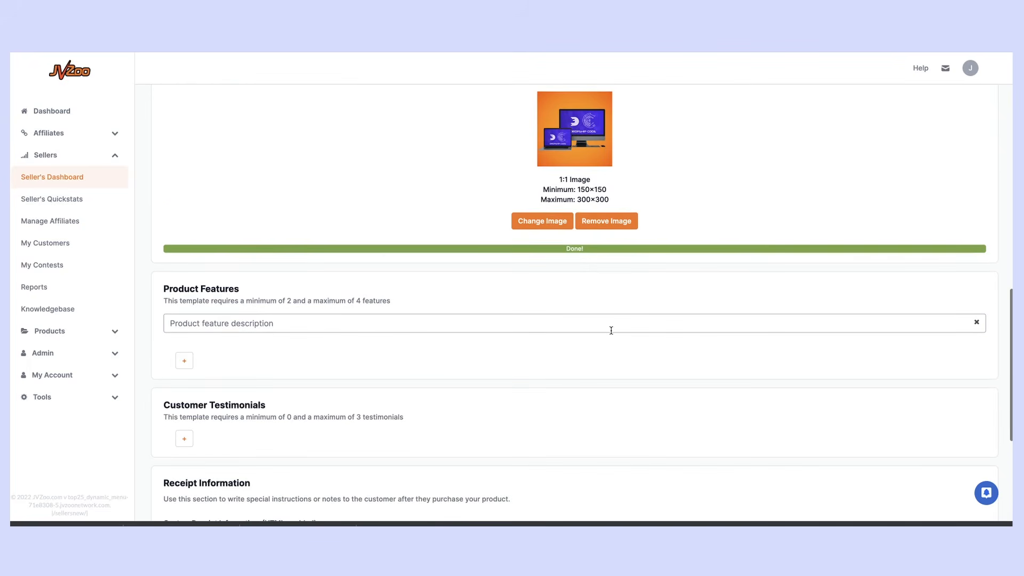
Add 'Awesome Feature 1' and 'Awesome Feature 2' as the checkout's product features
{"action": "left_click", "coordinate": [264, 323]}
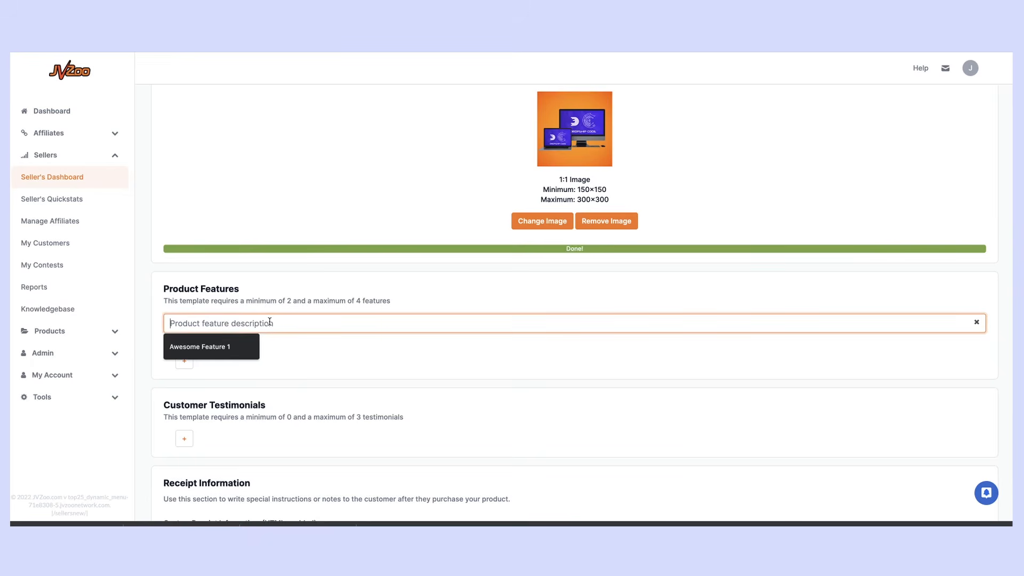
{"action": "left_click", "coordinate": [224, 347]}
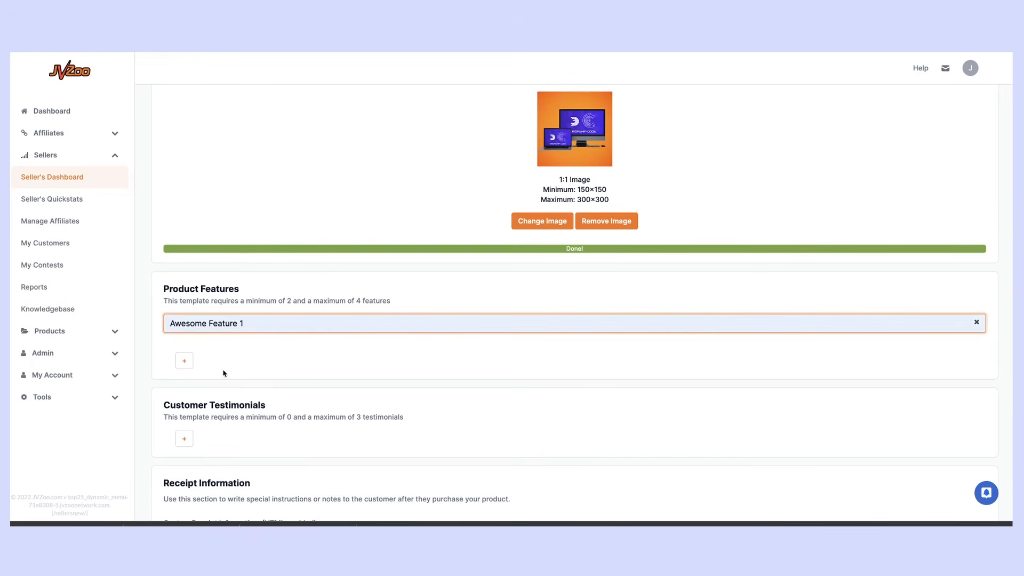
{"action": "left_click", "coordinate": [184, 361]}
{"action": "left_click", "coordinate": [200, 378]}
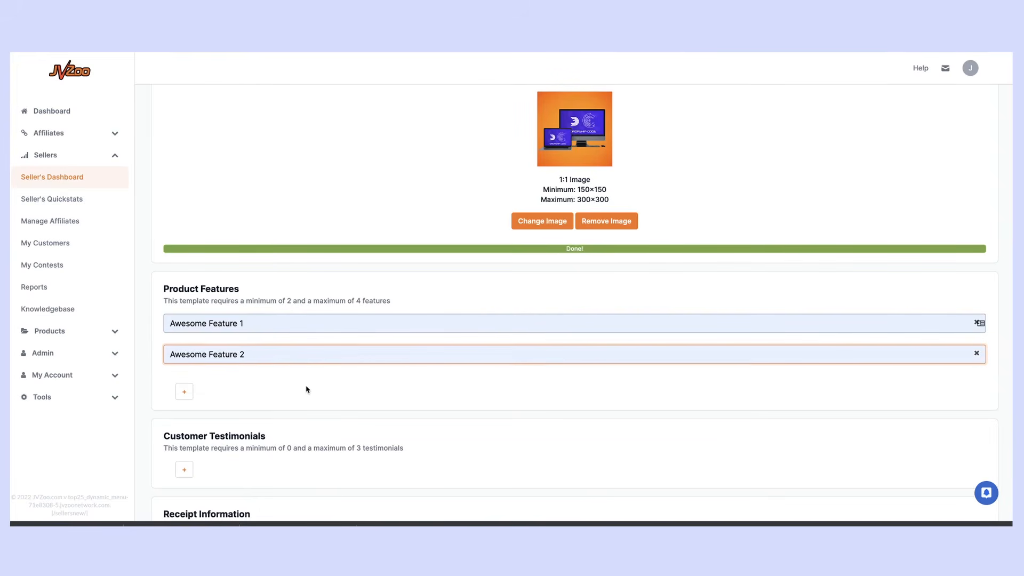
{"action": "scroll", "coordinate": [304, 388], "scroll_direction": "down", "scroll_amount": 3}
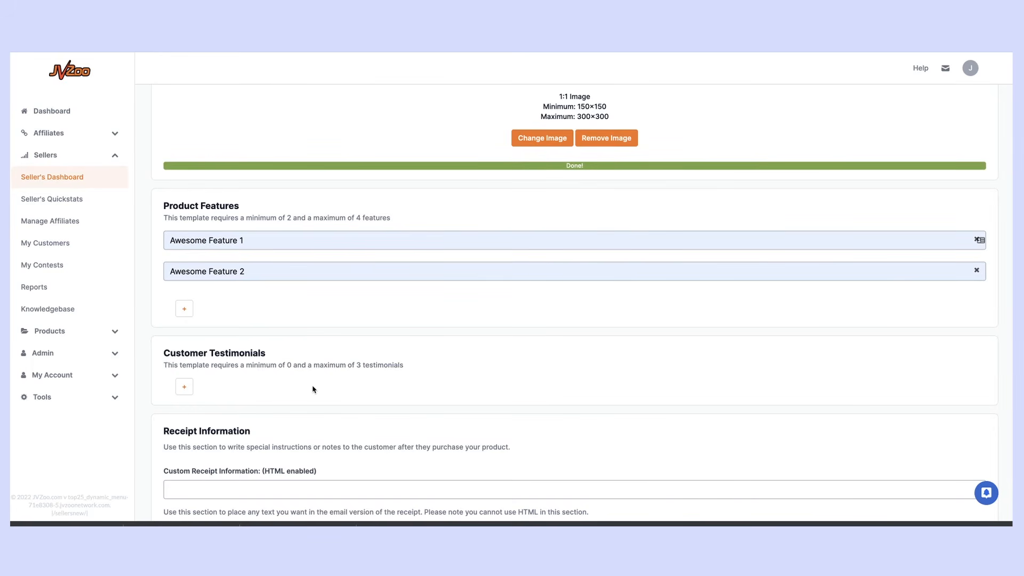
{"action": "scroll", "coordinate": [305, 368], "scroll_direction": "down", "scroll_amount": 5}
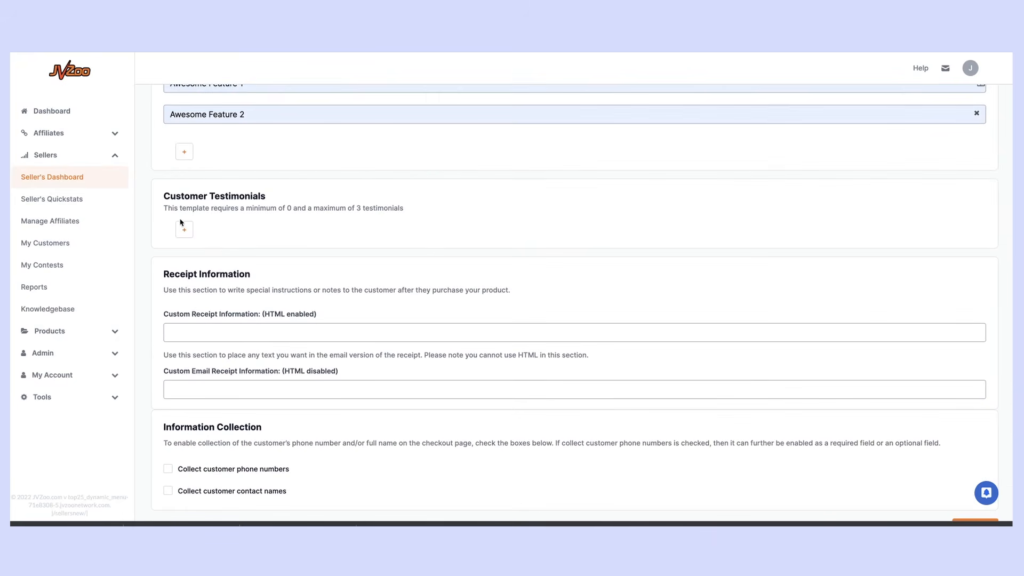
Add a testimonial with an uploaded photo, author 'Author 1' and text 'Great Product etc'
{"action": "left_click", "coordinate": [186, 229]}
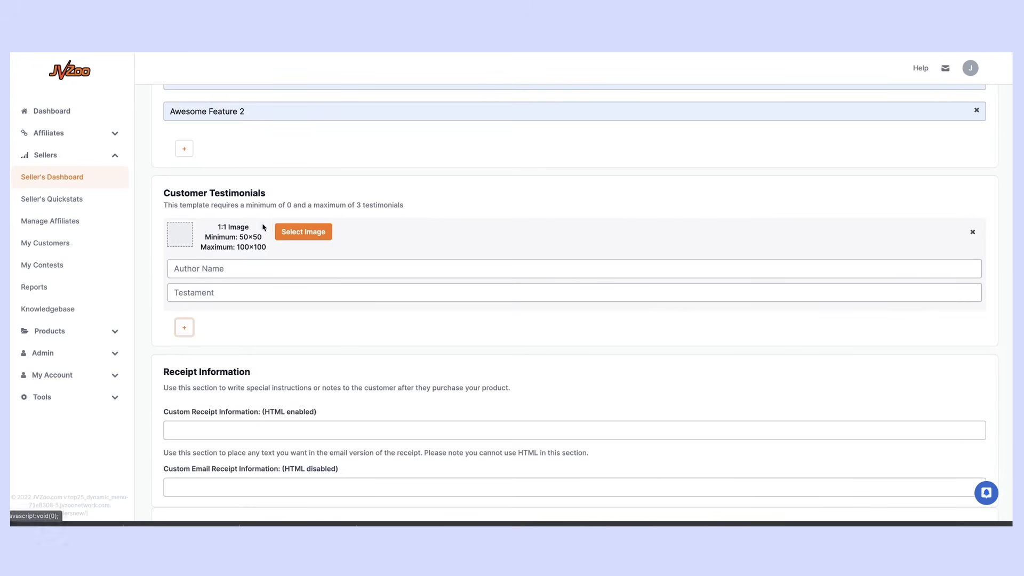
{"action": "left_click", "coordinate": [313, 231]}
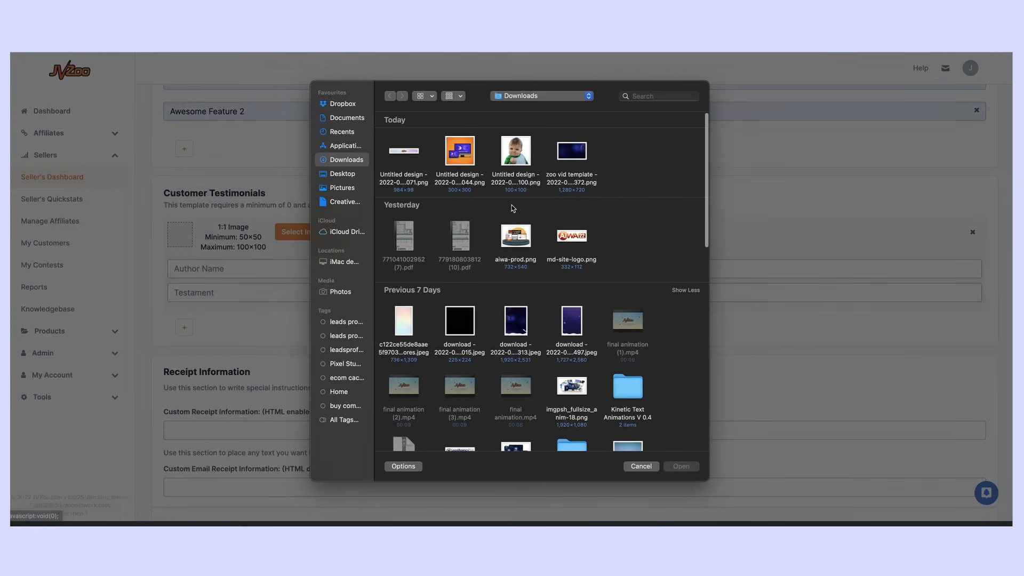
{"action": "double_click", "coordinate": [516, 149]}
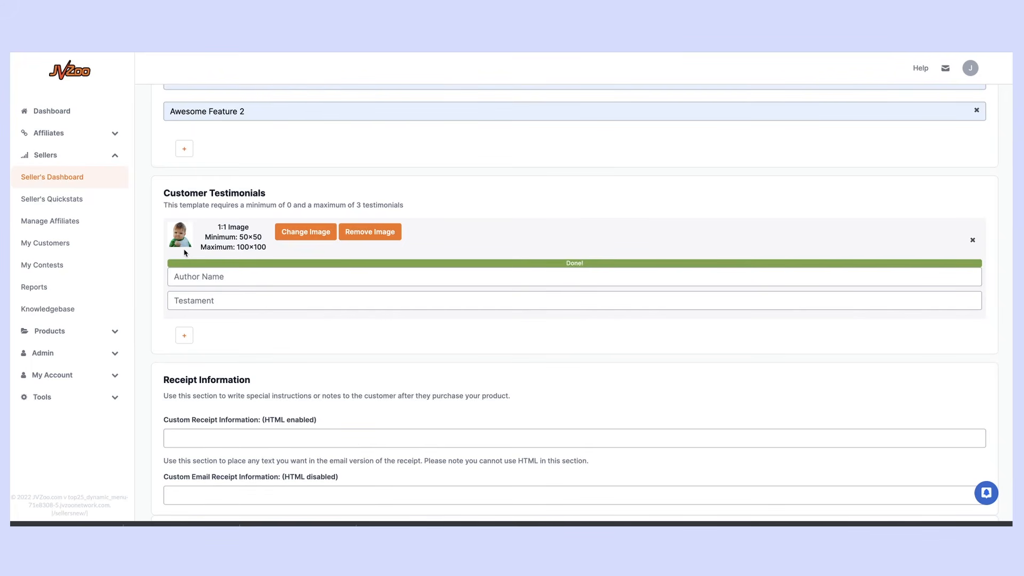
{"action": "left_click", "coordinate": [211, 280]}
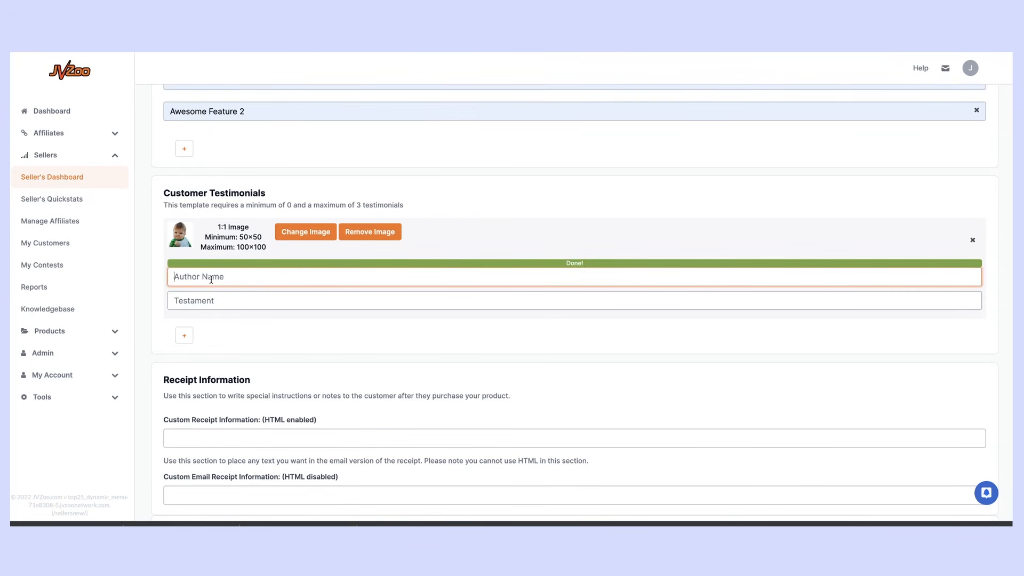
{"action": "type", "text": "Authori"}
{"action": "left_click", "coordinate": [221, 302]}
{"action": "type", "text": "Great"}
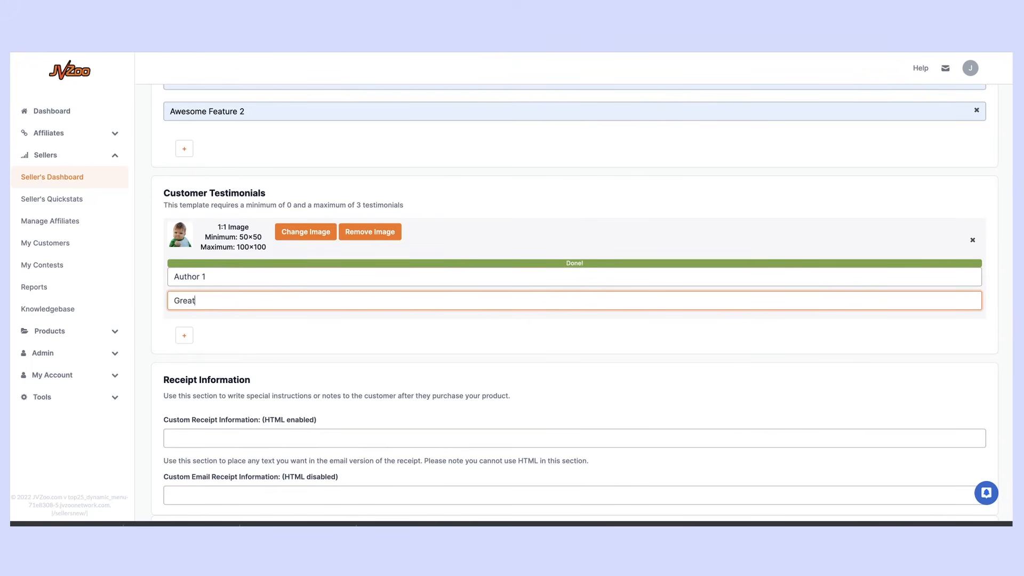
{"action": "type", "text": " Product etc"}
{"action": "scroll", "coordinate": [329, 350], "scroll_direction": "down", "scroll_amount": 1}
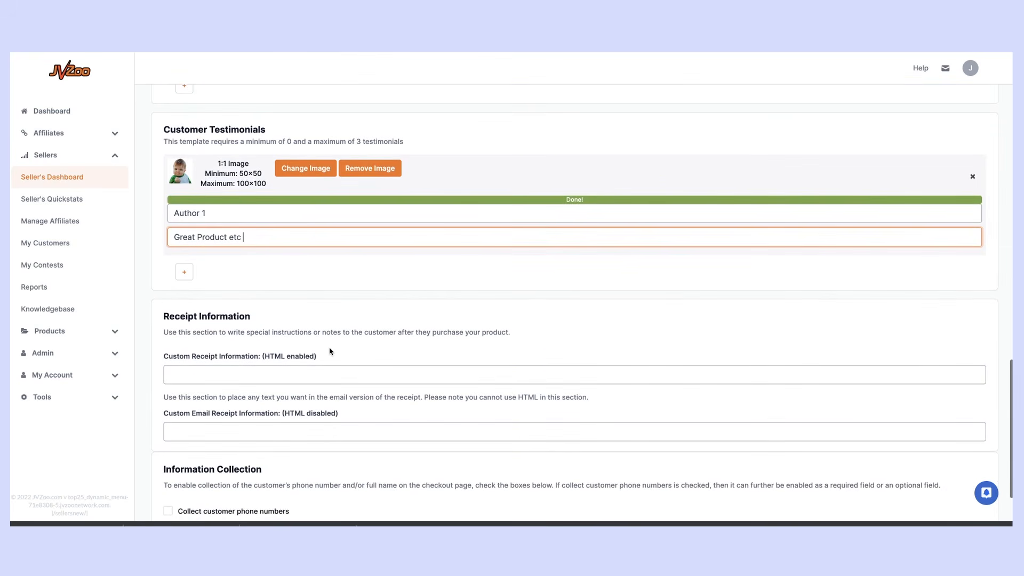
{"action": "scroll", "coordinate": [320, 352], "scroll_direction": "down", "scroll_amount": 1}
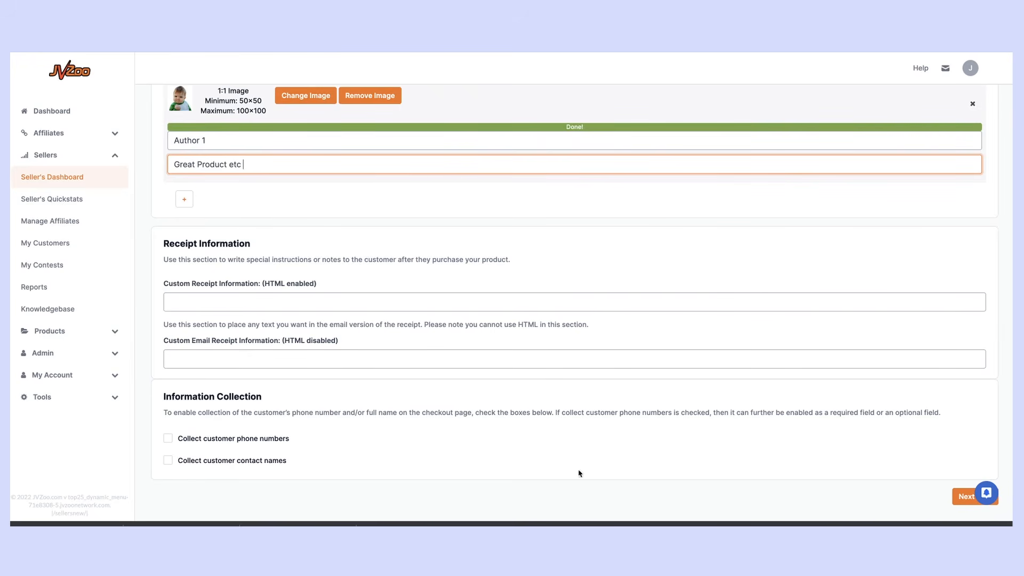
{"action": "left_click", "coordinate": [960, 497]}
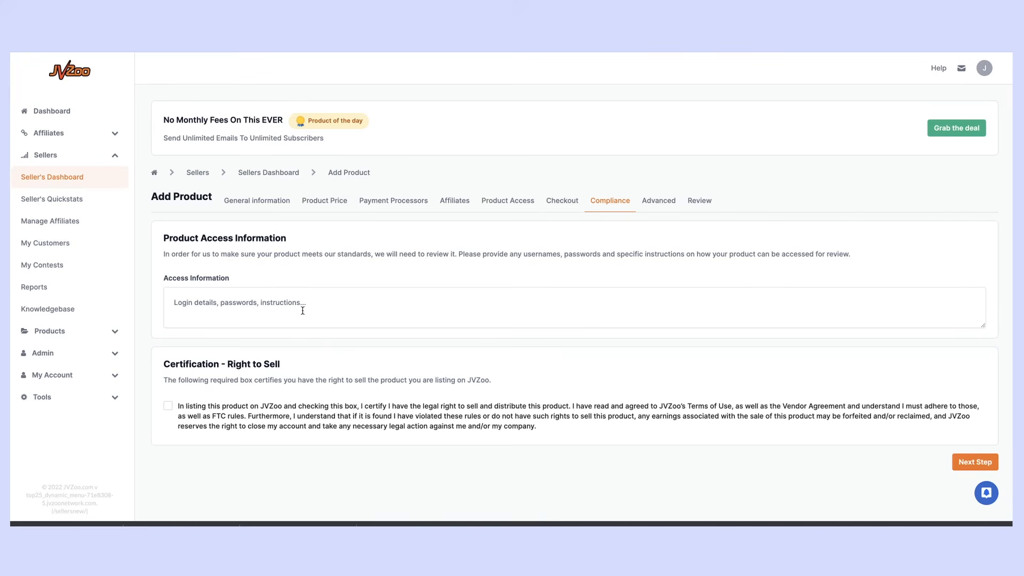
{"action": "left_click", "coordinate": [227, 303]}
{"action": "type", "text": "https://myawesomeproduct.com/login"}
{"action": "key", "text": "Return"}
{"action": "type", "text": "User"}
{"action": "key", "text": "Return"}
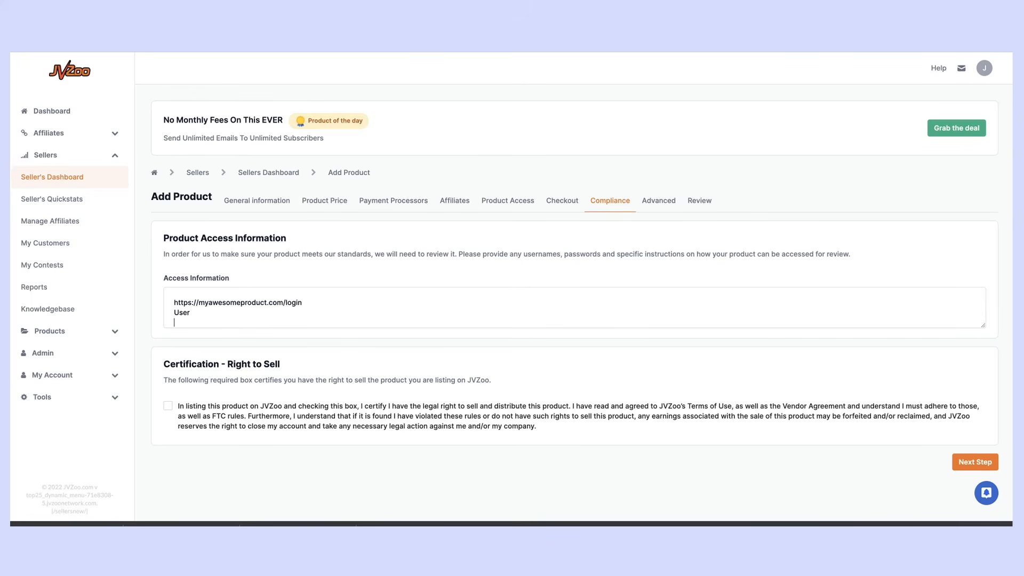
{"action": "type", "text": "Pa$$word"}
{"action": "key", "text": "Return"}
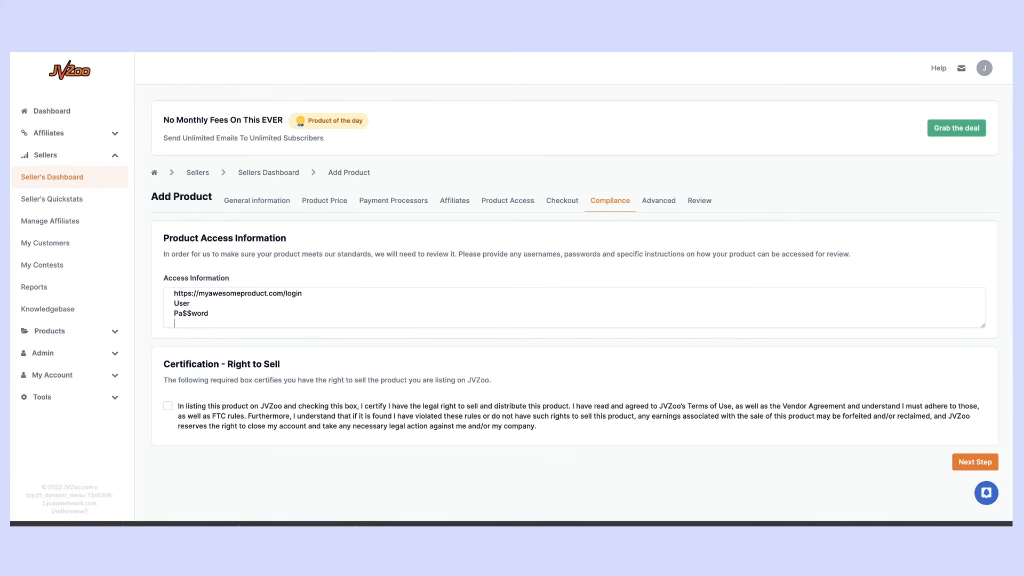
{"action": "key", "text": "Return"}
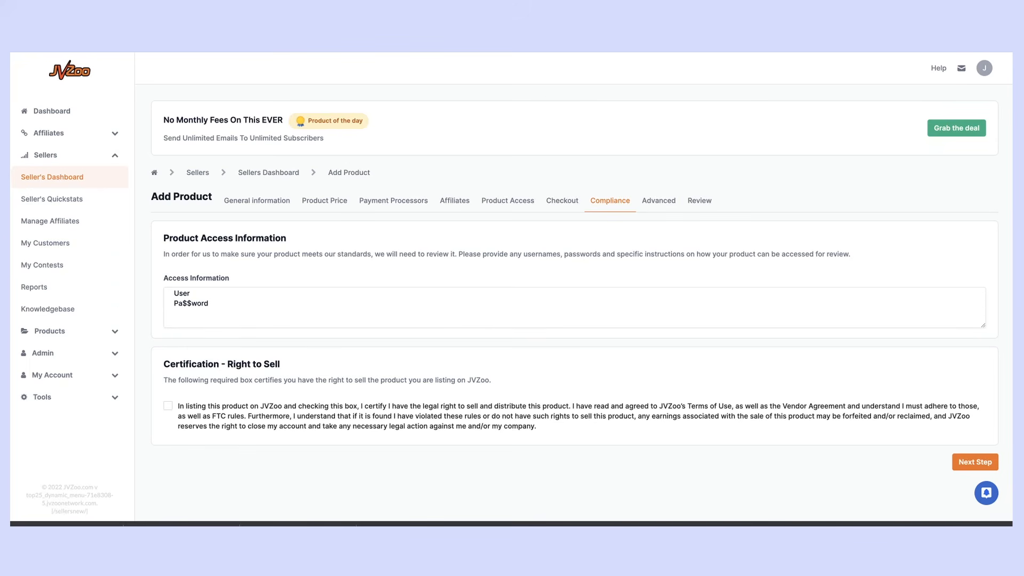
{"action": "type", "text": "This is the softw"}
{"action": "type", "text": "are, the tra"}
{"action": "type", "text": "ib"}
{"action": "type", "text": "ning material is "}
{"action": "type", "text": "on "}
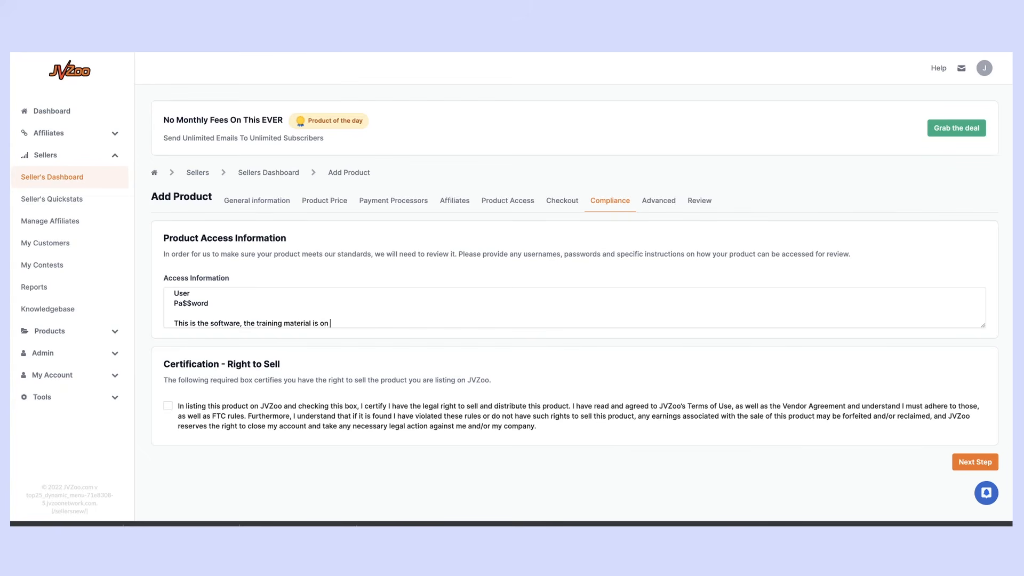
{"action": "type", "text": "this link https\\;"}
{"action": "type", "text": "://"}
{"action": "type", "text": "thislink.com"}
Tick the 'Certification - Right to Sell' checkbox on the Compliance step
{"action": "left_click", "coordinate": [265, 426]}
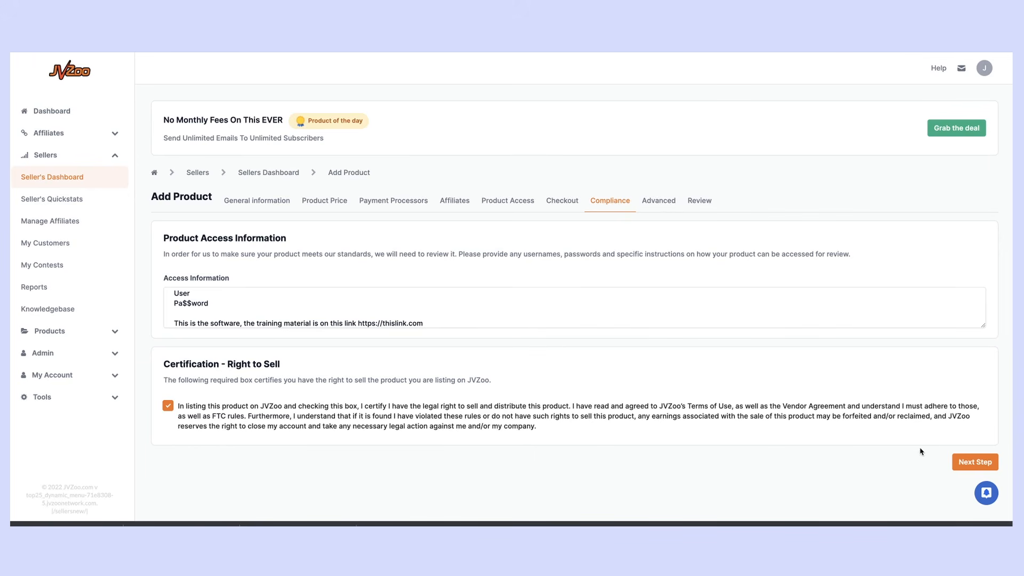
Continue to Advanced Settings and look through the integrations, leaving none ticked
{"action": "left_click", "coordinate": [977, 463]}
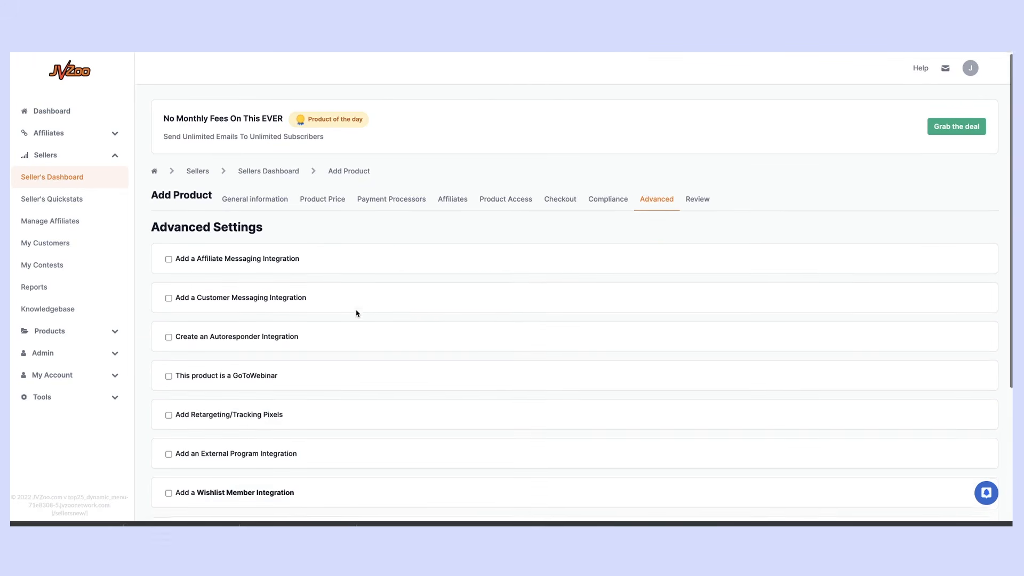
{"action": "scroll", "coordinate": [357, 313], "scroll_direction": "down", "scroll_amount": 1}
{"action": "scroll", "coordinate": [357, 313], "scroll_direction": "down", "scroll_amount": 1}
{"action": "scroll", "coordinate": [357, 313], "scroll_direction": "down", "scroll_amount": 1}
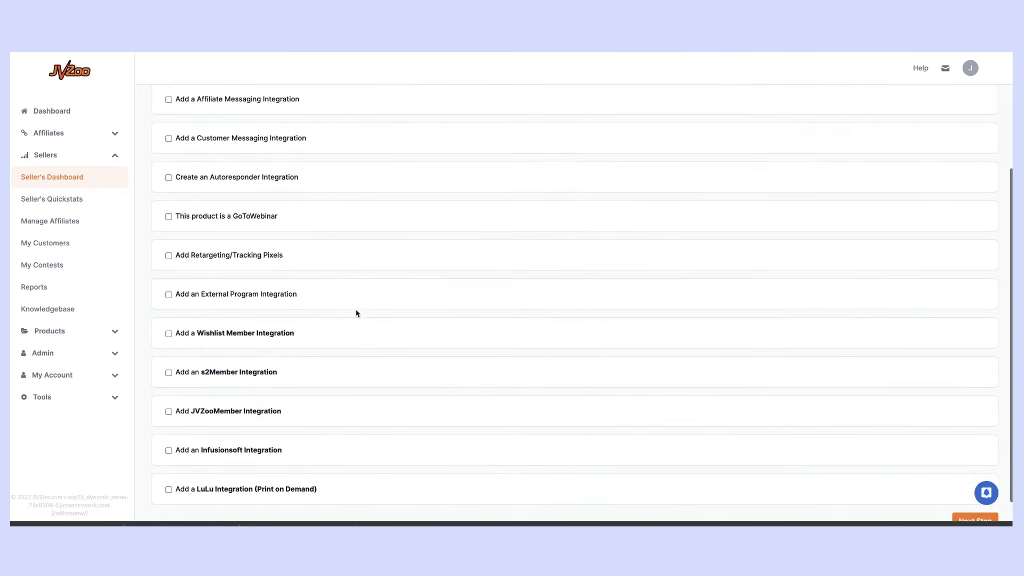
{"action": "scroll", "coordinate": [357, 313], "scroll_direction": "up", "scroll_amount": 2}
{"action": "scroll", "coordinate": [357, 313], "scroll_direction": "down", "scroll_amount": 1}
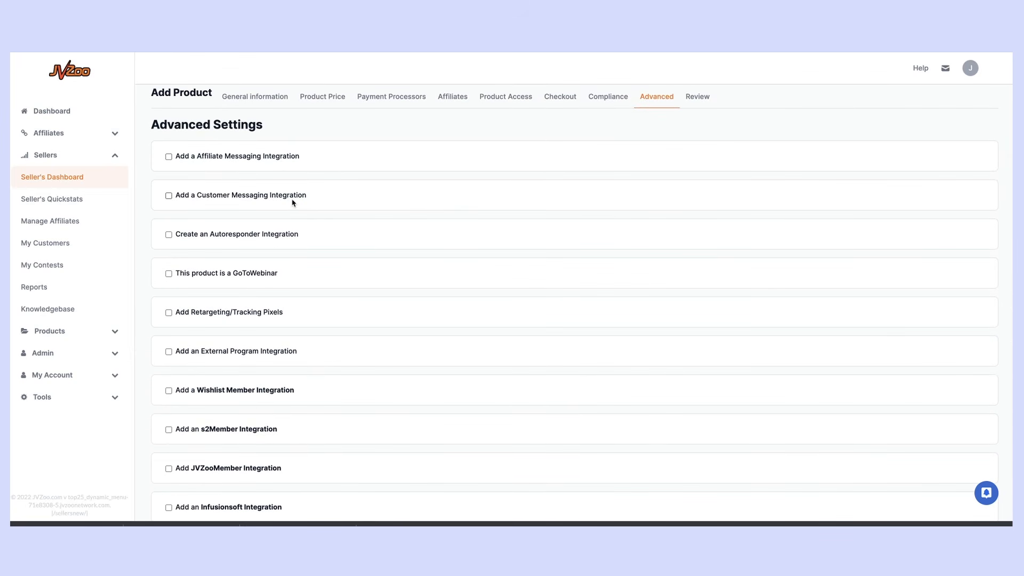
{"action": "scroll", "coordinate": [292, 201], "scroll_direction": "down", "scroll_amount": 1}
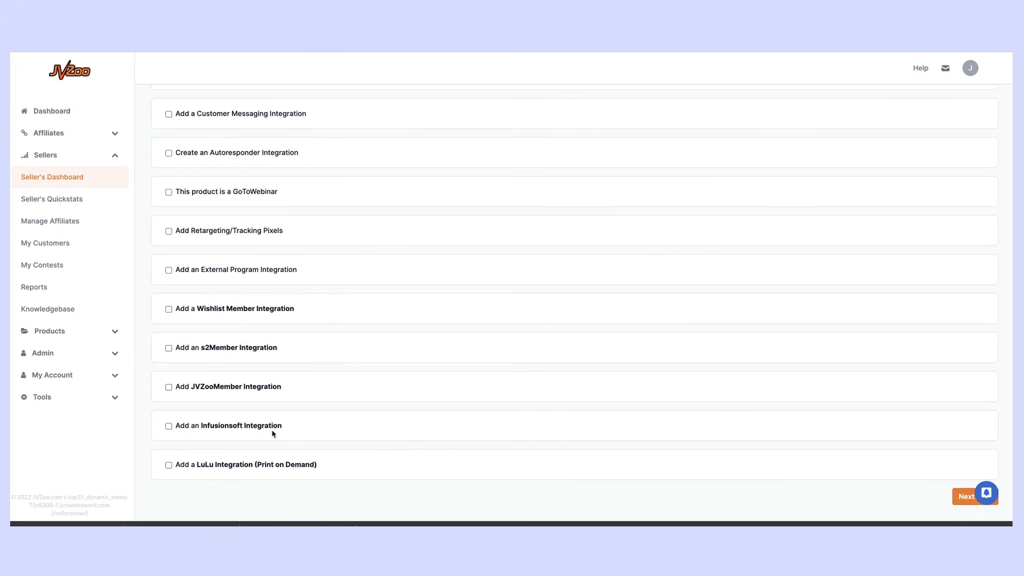
{"action": "scroll", "coordinate": [272, 435], "scroll_direction": "down", "scroll_amount": 1}
{"action": "scroll", "coordinate": [405, 391], "scroll_direction": "up", "scroll_amount": 3}
{"action": "scroll", "coordinate": [859, 489], "scroll_direction": "down", "scroll_amount": 3}
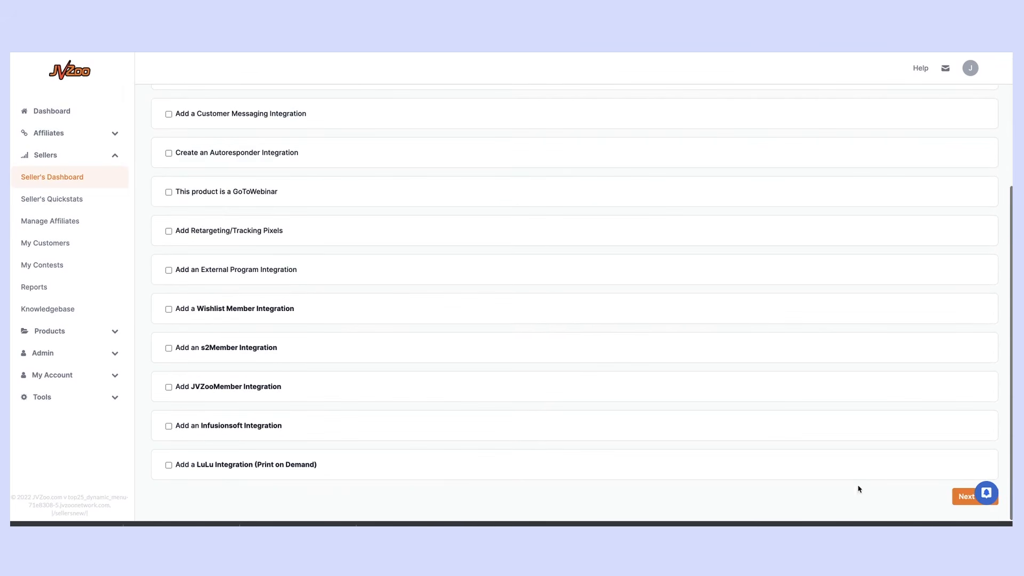
Open the Review step and scroll through every section of the product summary
{"action": "left_click", "coordinate": [972, 500]}
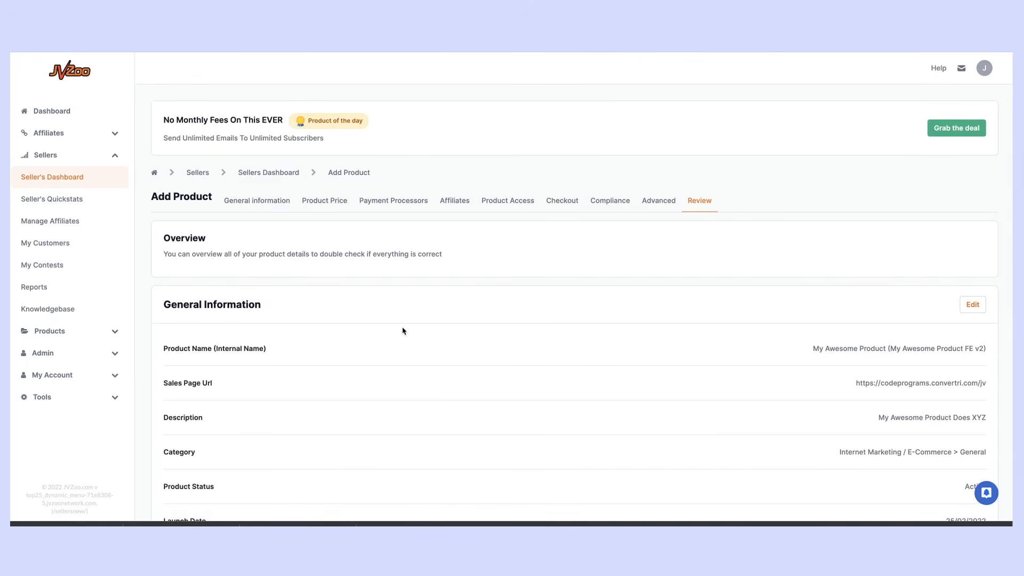
{"action": "scroll", "coordinate": [403, 330], "scroll_direction": "down", "scroll_amount": 3}
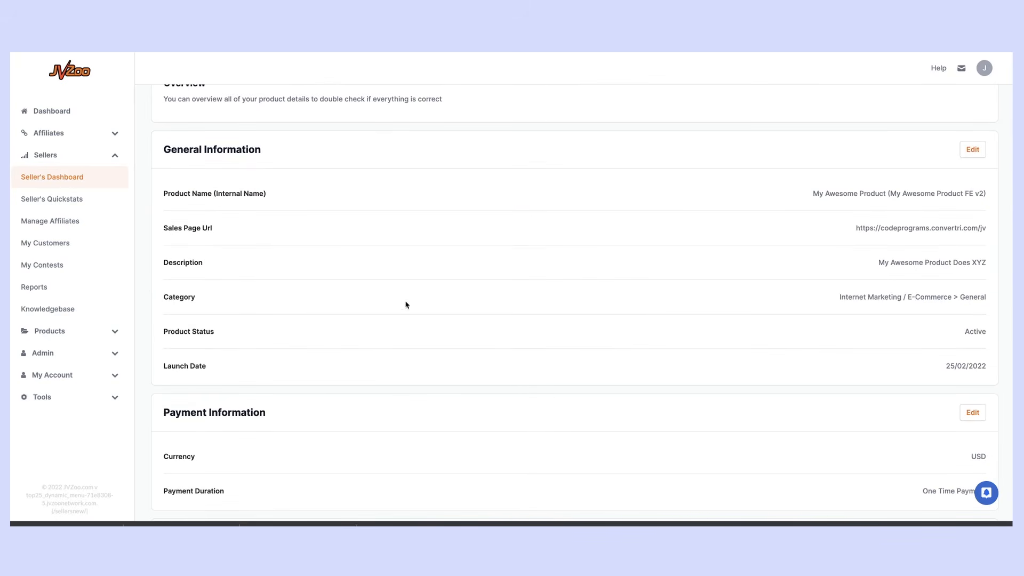
{"action": "scroll", "coordinate": [903, 223], "scroll_direction": "down", "scroll_amount": 6}
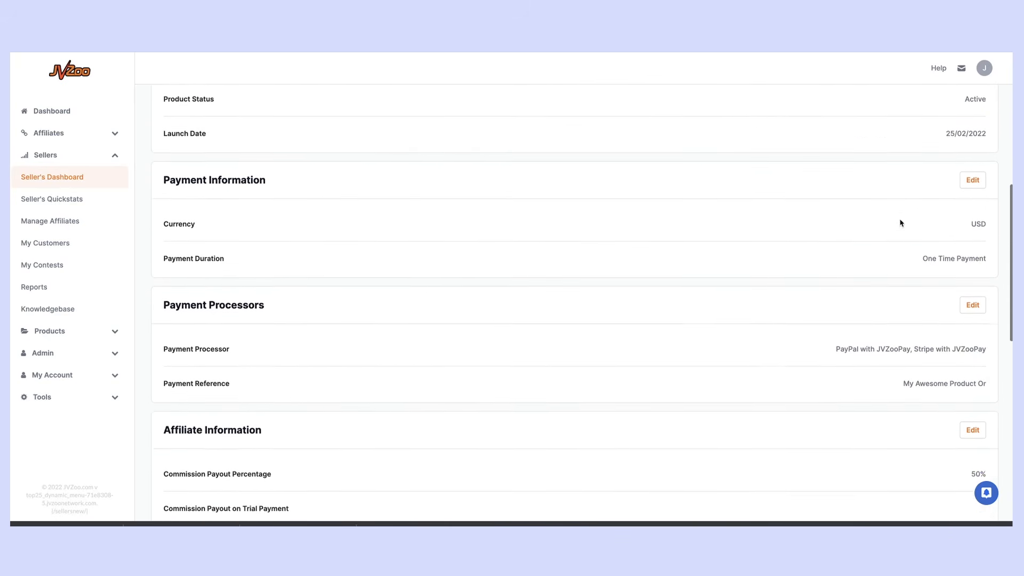
{"action": "scroll", "coordinate": [902, 223], "scroll_direction": "down", "scroll_amount": 7}
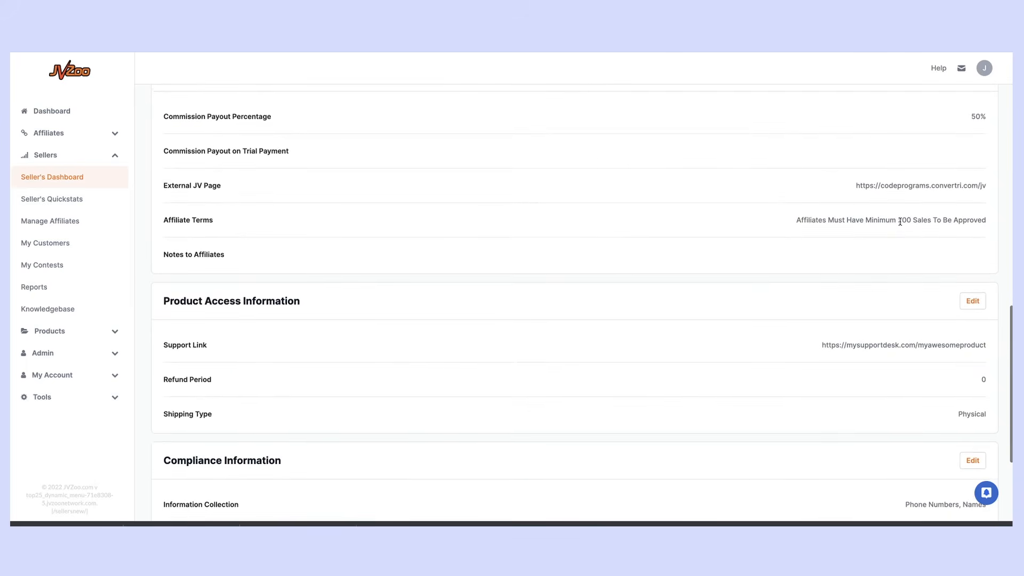
{"action": "scroll", "coordinate": [903, 233], "scroll_direction": "down", "scroll_amount": 1}
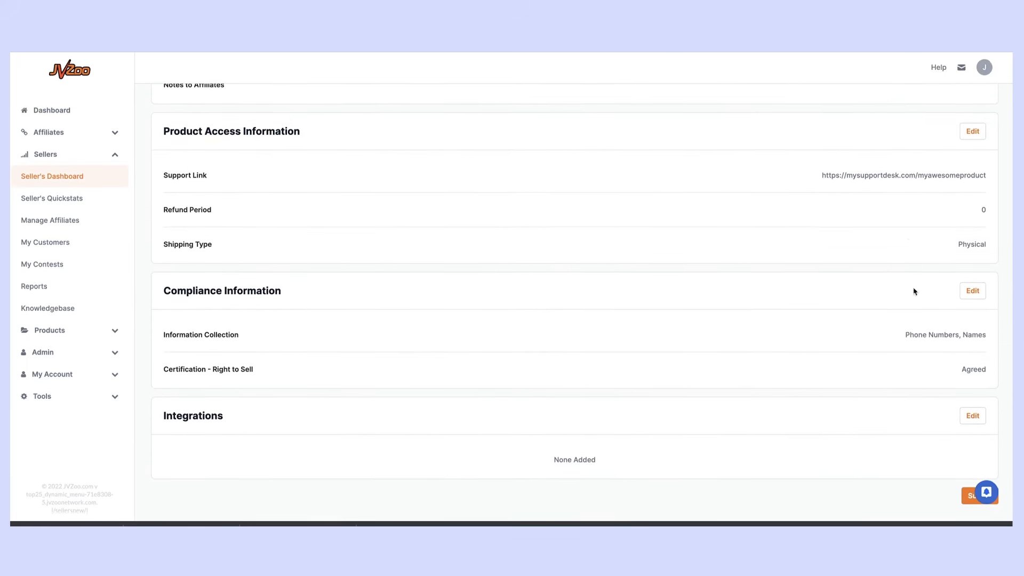
Submit the product from Review, then scroll through the Dropship Code sales page
{"action": "left_click", "coordinate": [969, 501]}
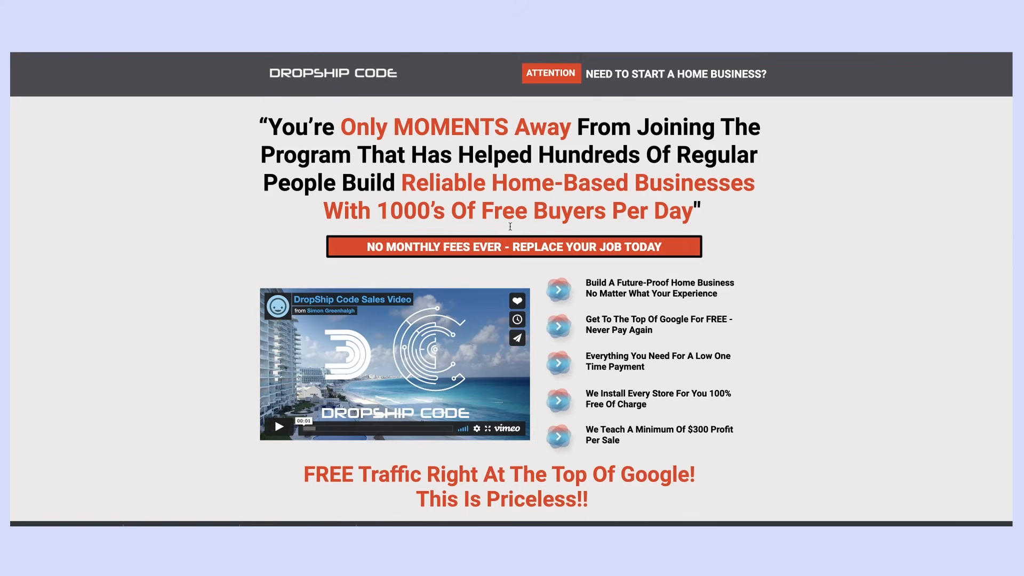
{"action": "scroll", "coordinate": [510, 226], "scroll_direction": "down", "scroll_amount": 20}
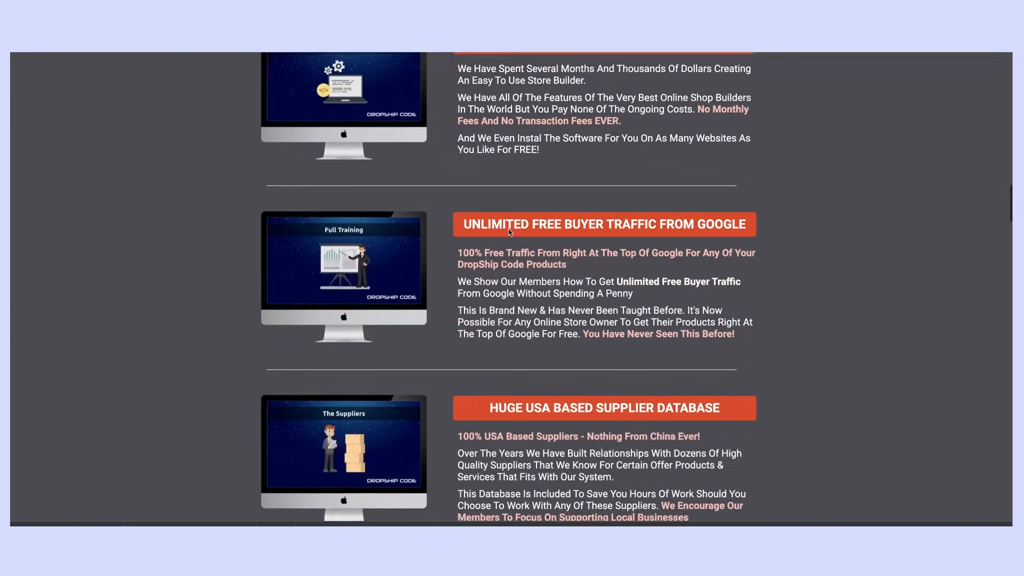
{"action": "scroll", "coordinate": [510, 232], "scroll_direction": "down", "scroll_amount": 10}
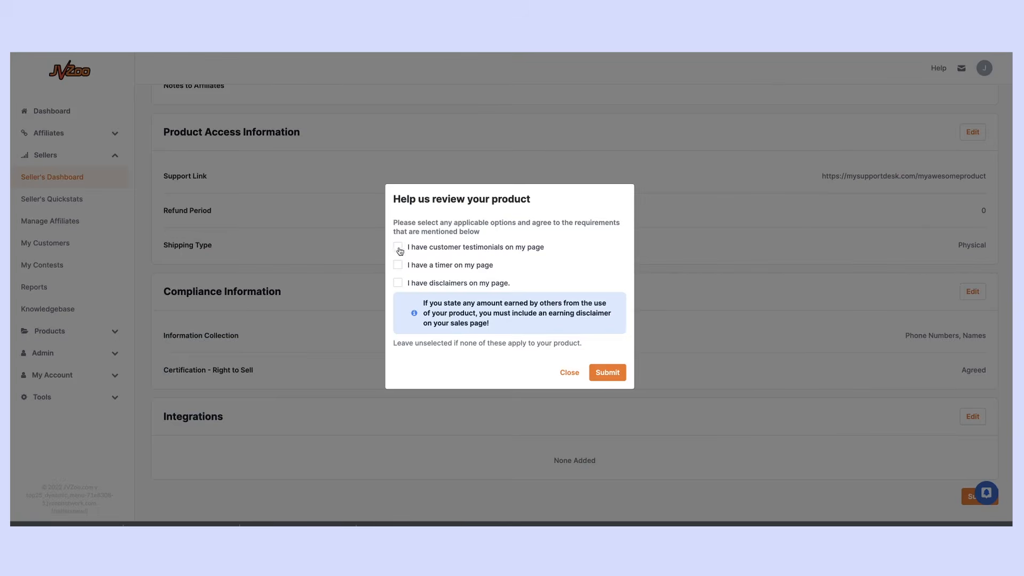
Tick 'I have customer testimonials on my page' in the review dialog
{"action": "left_click", "coordinate": [399, 248]}
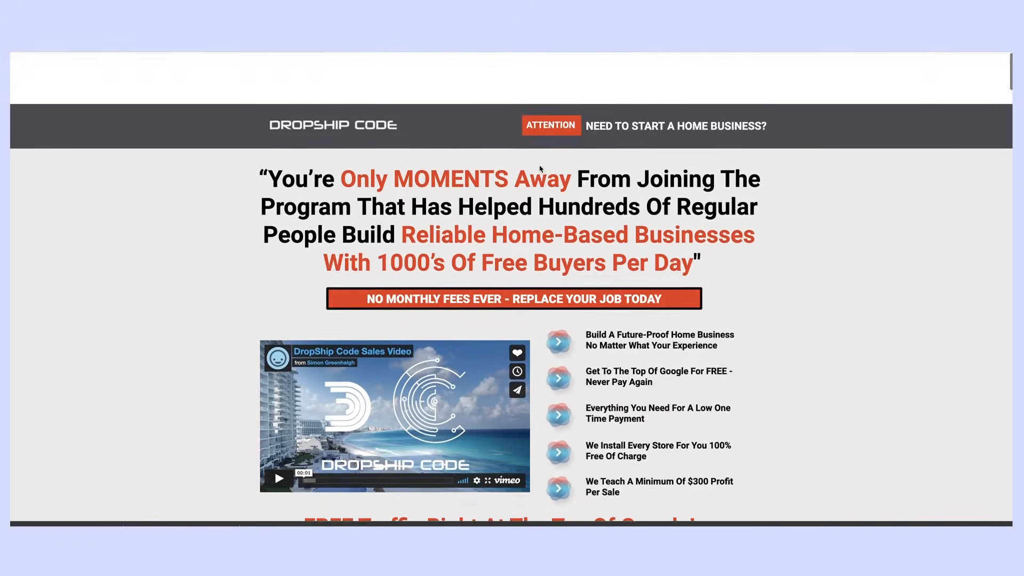
{"action": "scroll", "coordinate": [540, 168], "scroll_direction": "down", "scroll_amount": 20}
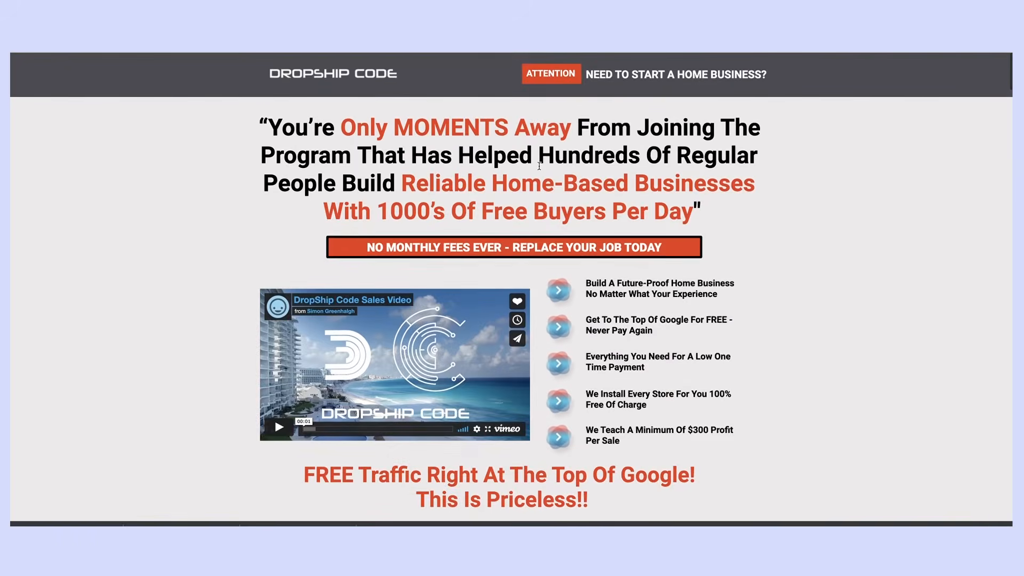
{"action": "scroll", "coordinate": [538, 170], "scroll_direction": "up", "scroll_amount": 10}
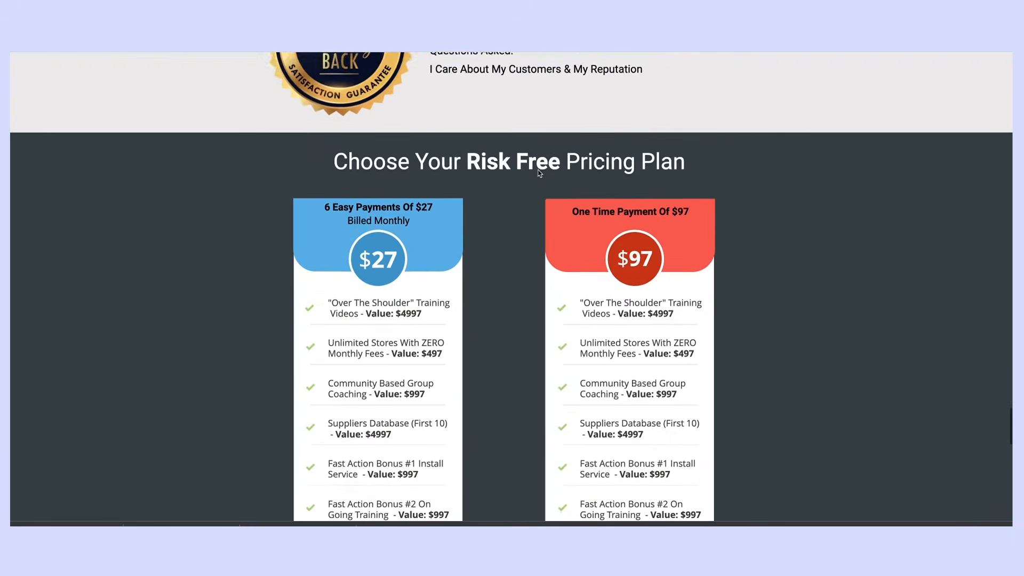
{"action": "scroll", "coordinate": [539, 171], "scroll_direction": "down", "scroll_amount": 3}
{"action": "scroll", "coordinate": [539, 173], "scroll_direction": "up", "scroll_amount": 1}
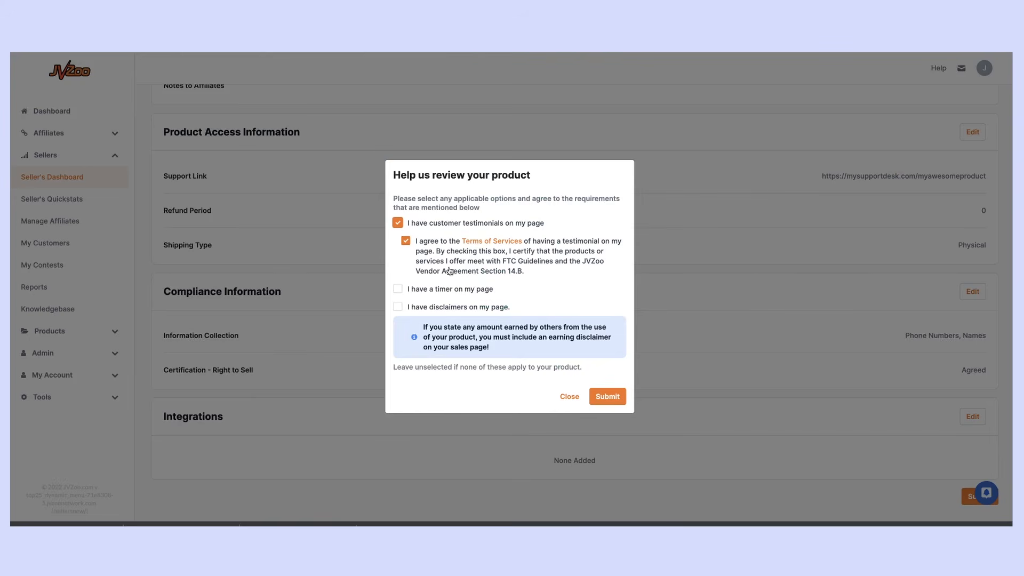
Tick 'I have disclaimers on my page' and the FTC certification, then submit for review
{"action": "left_click", "coordinate": [399, 308]}
{"action": "left_click", "coordinate": [469, 315]}
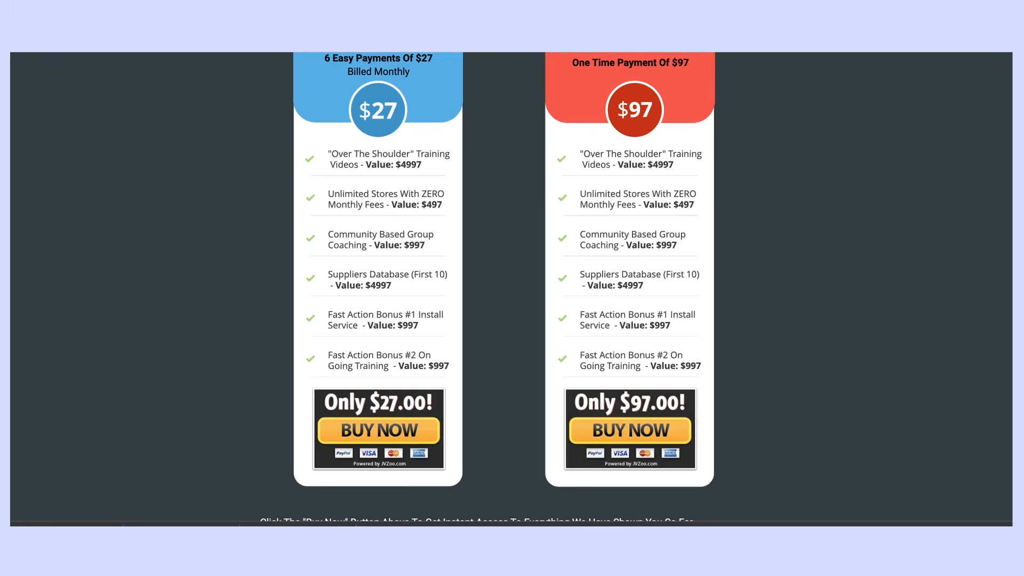
{"action": "scroll", "coordinate": [493, 521], "scroll_direction": "down", "scroll_amount": 15}
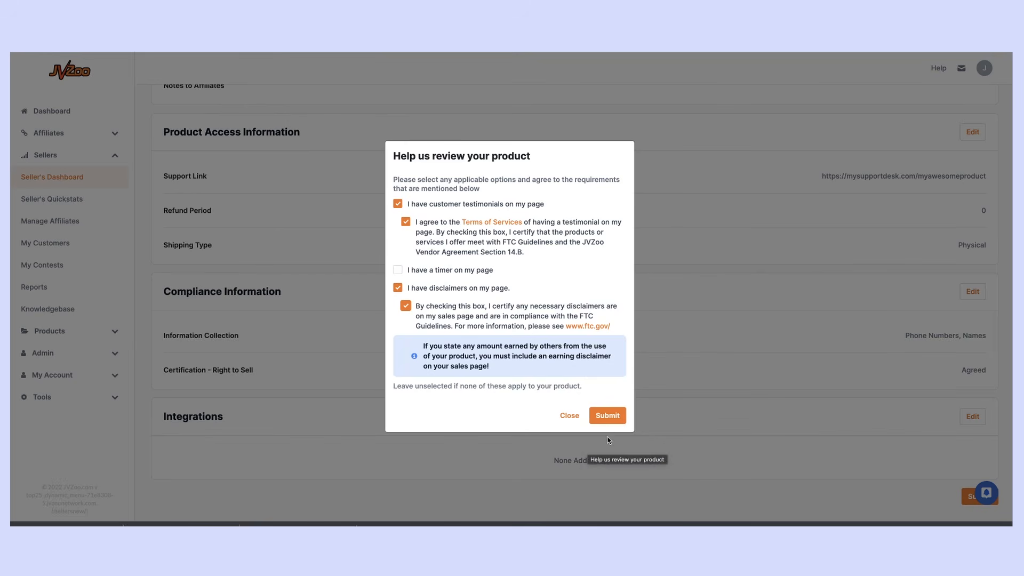
{"action": "left_click", "coordinate": [613, 418]}
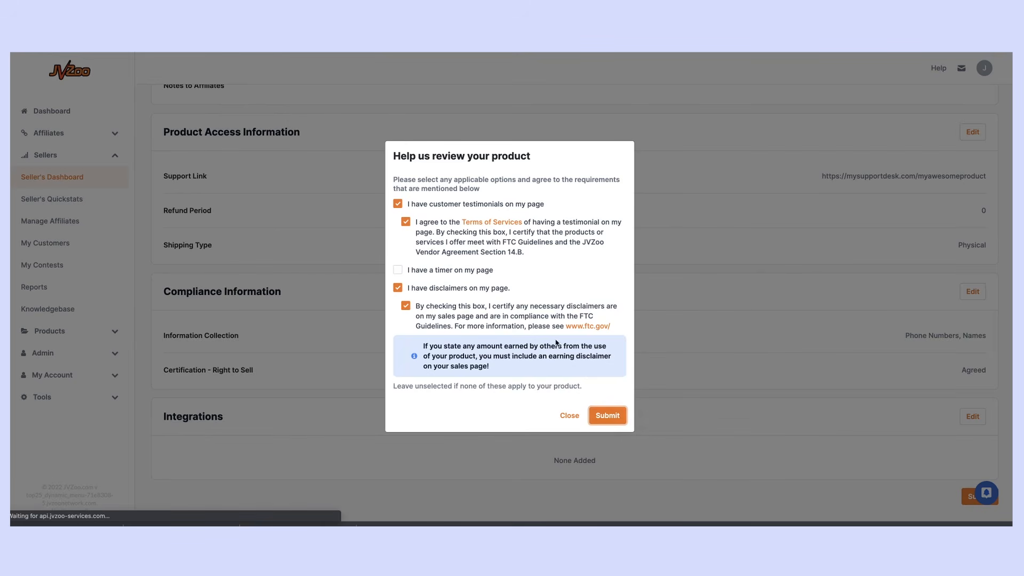